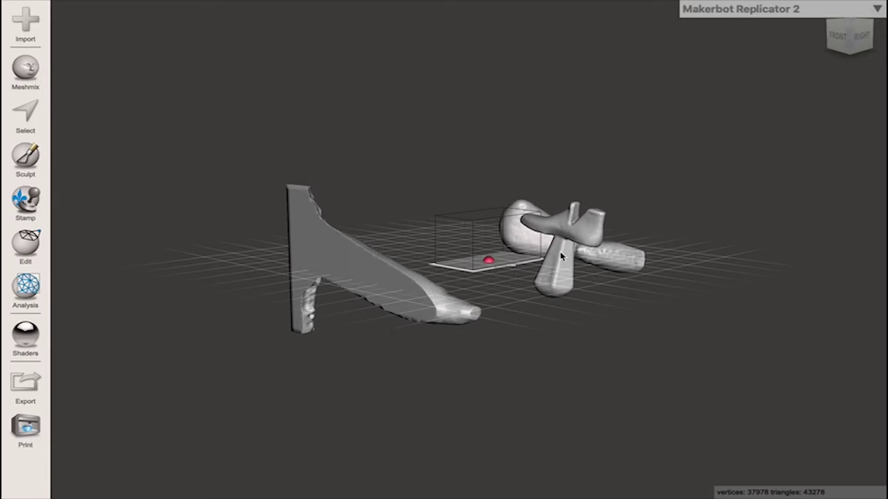
- Inspect the model pieces, then split the model into its separate shells
right_drag(548, 289, 301, 273)
mouse_move(409, 262)
right_down()
mouse_move(416, 264)
mouse_move(395, 263)
right_up()
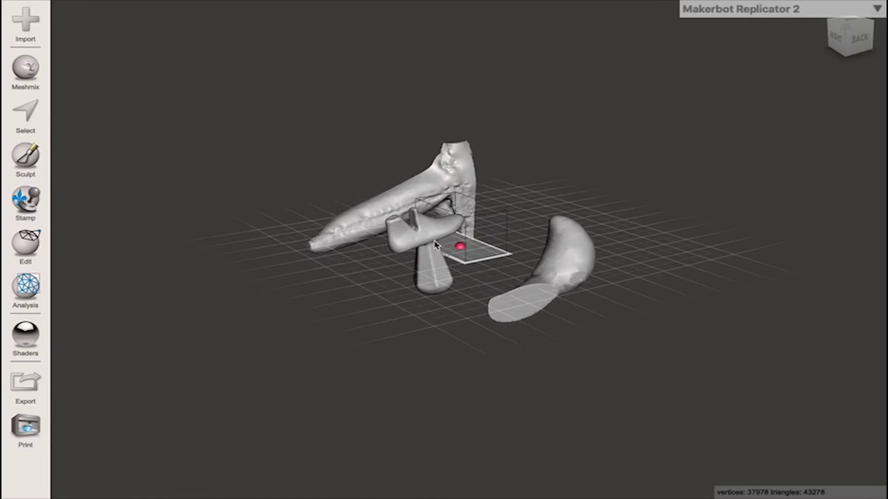
right_drag(493, 263, 461, 279)
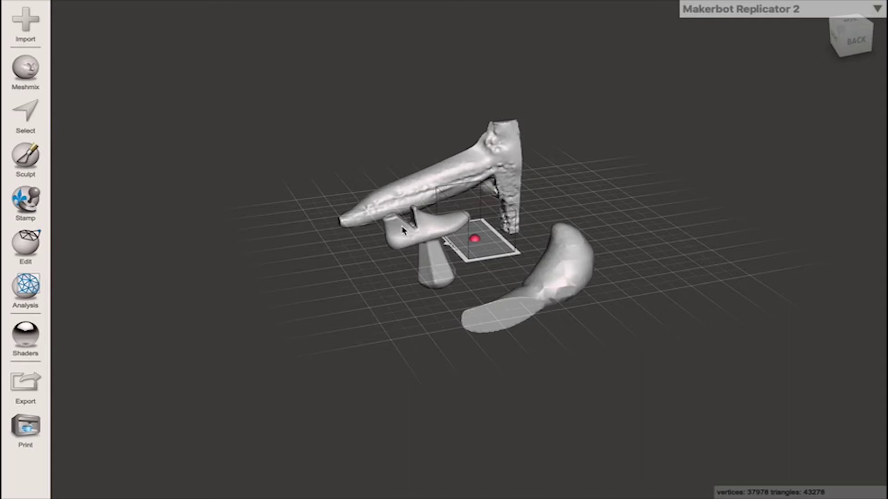
right_drag(402, 230, 523, 243)
scroll(393, 260, up, 5)
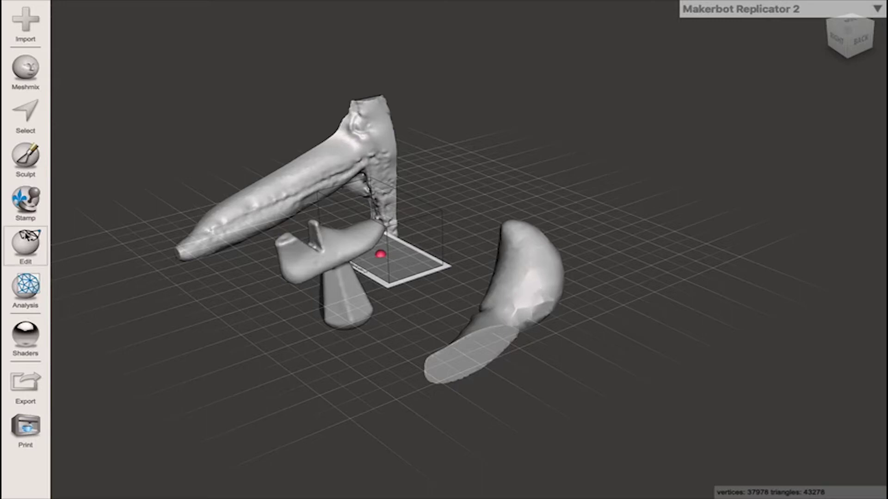
click(25, 245)
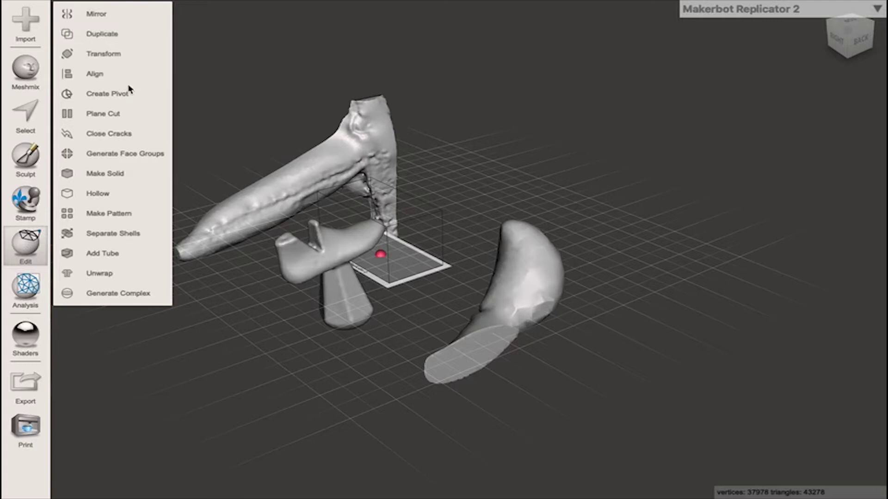
click(116, 234)
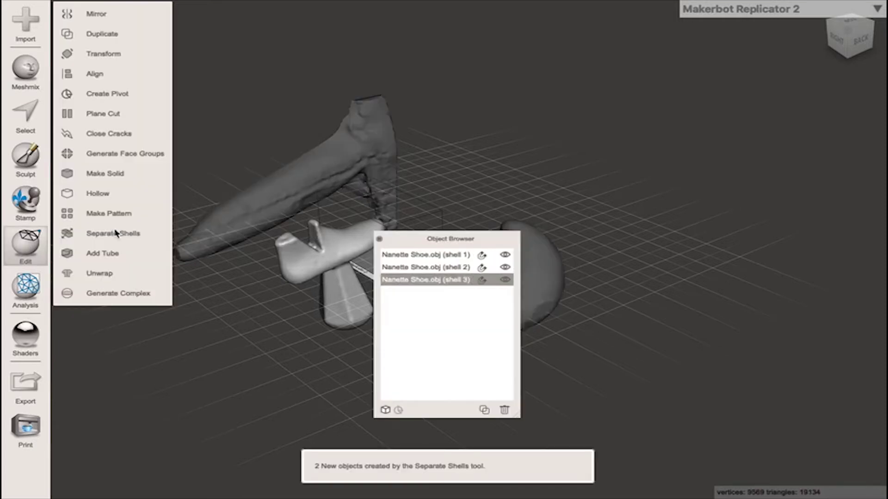
- Delete shells 1 and 2 so only shell 3, the shoe on its stand, remains
drag(410, 238, 801, 84)
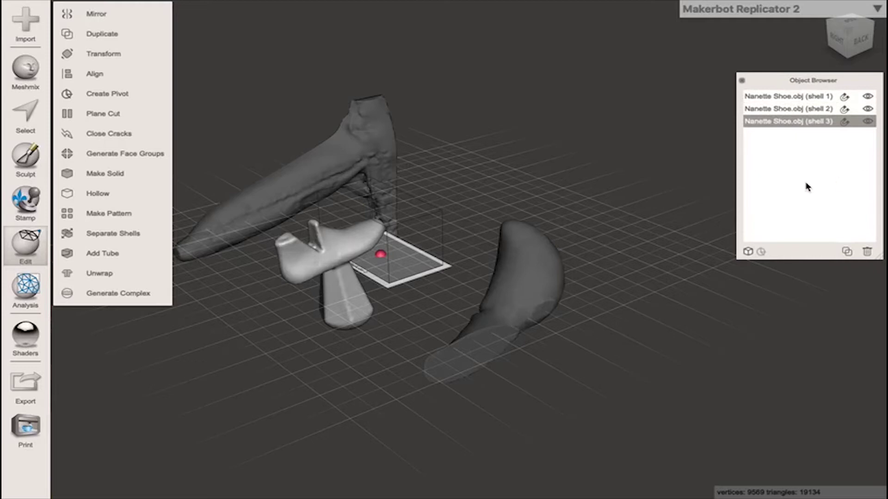
click(794, 97)
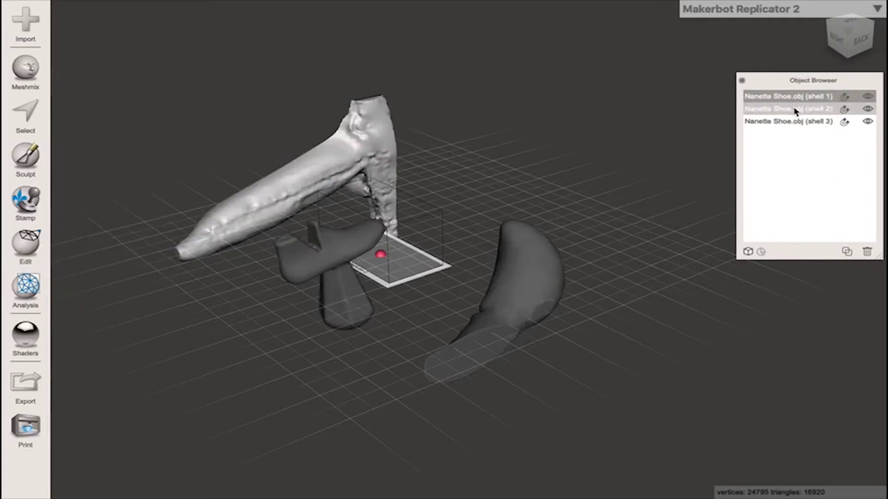
click(795, 110)
click(795, 122)
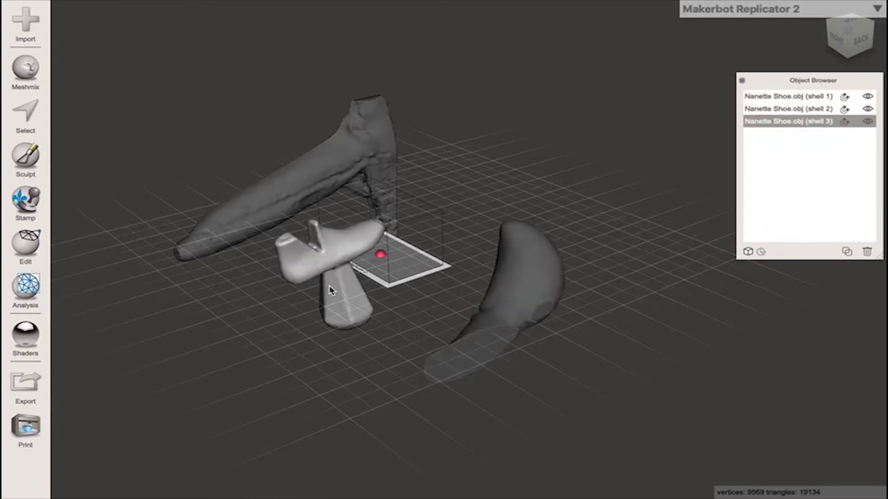
click(807, 97)
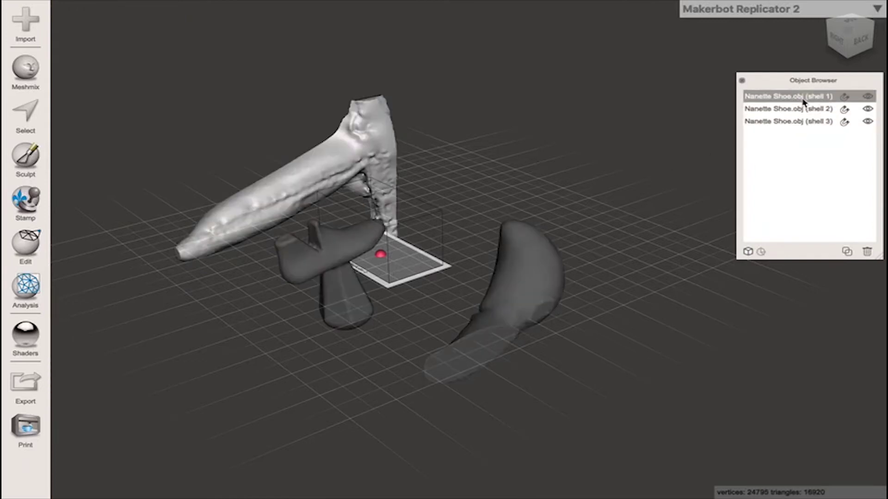
shift+click(835, 109)
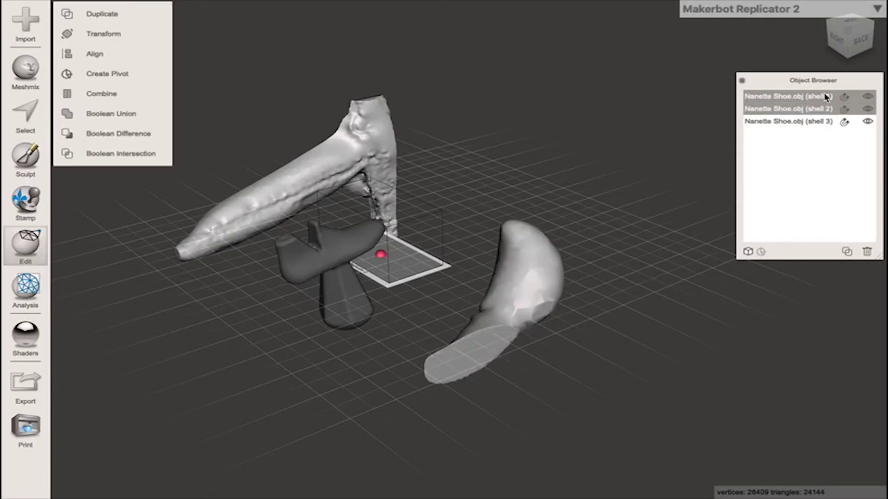
click(868, 252)
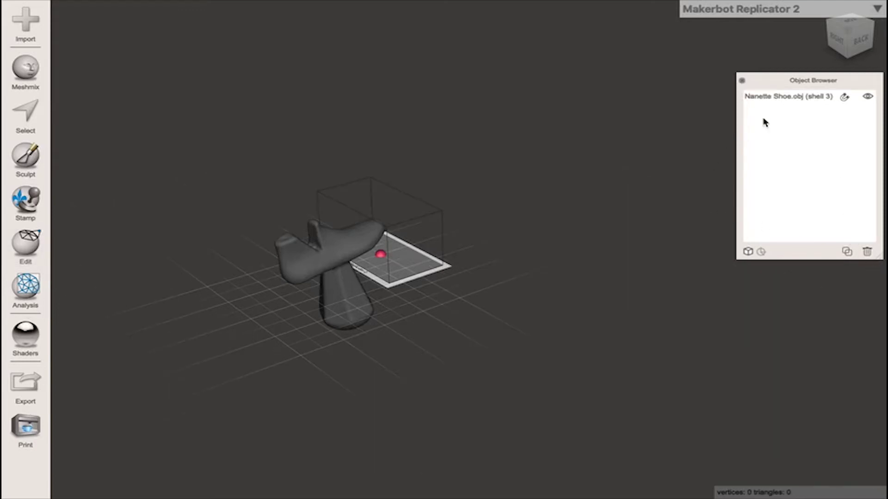
- Select shell 3, the remaining shoe, and zoom and pan in on it
click(26, 237)
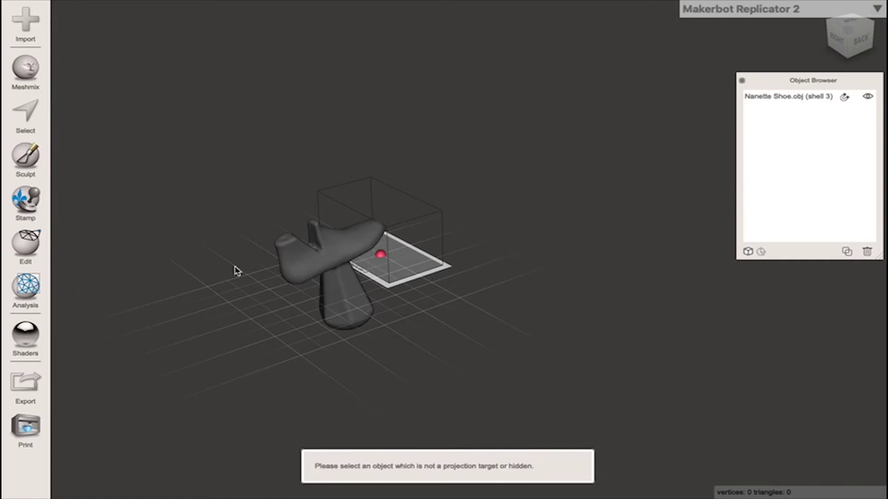
click(777, 97)
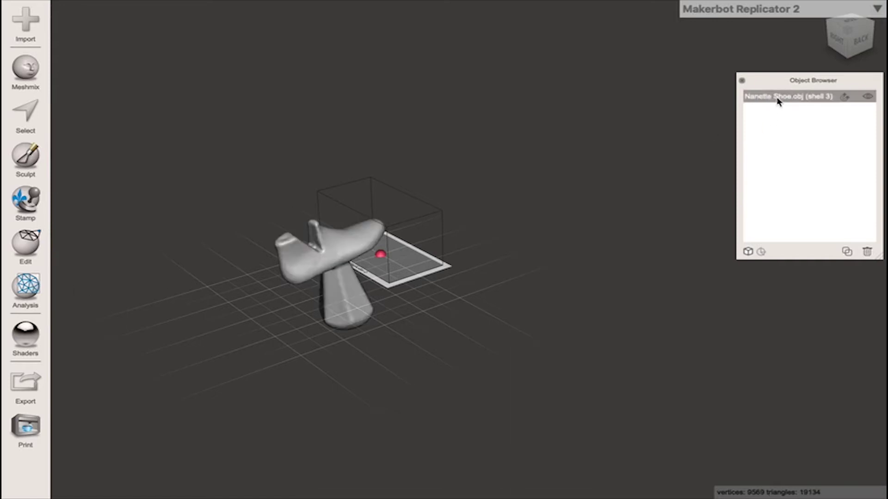
scroll(345, 251, up, 5)
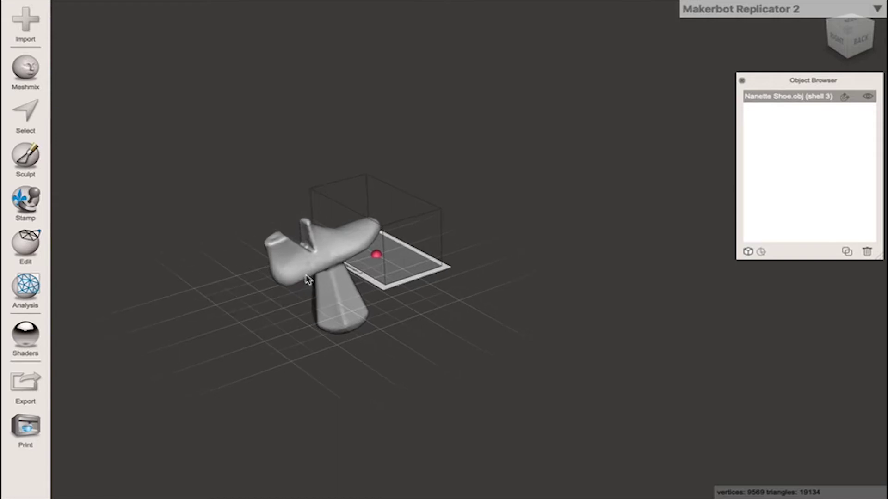
middle_drag(285, 273, 393, 244)
scroll(394, 241, up, 3)
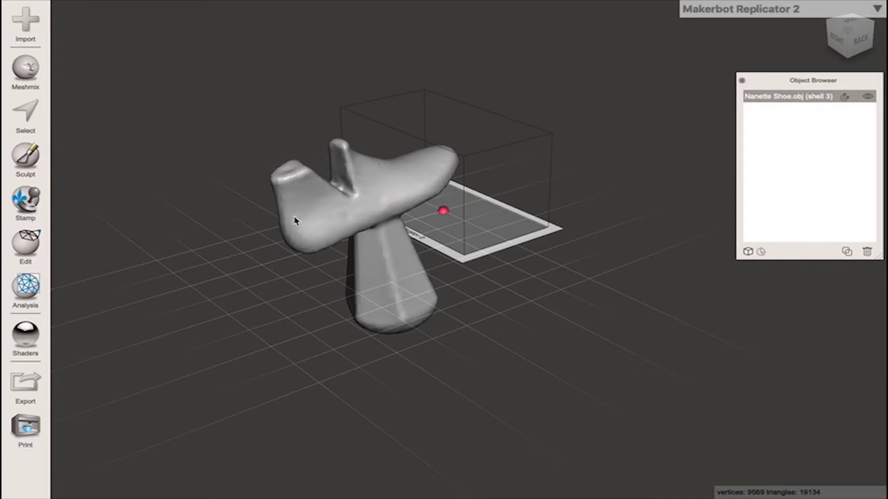
- Switch to a side-on view of the shoe with the view cube
mouse_move(853, 50)
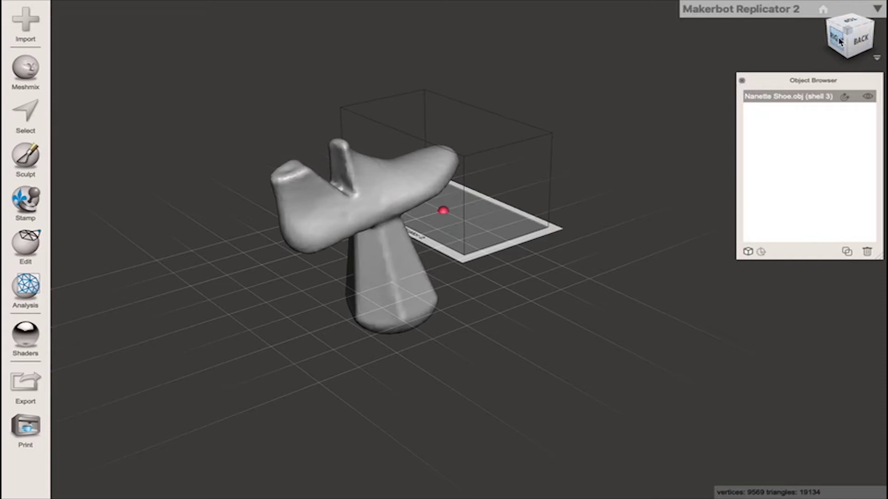
click(839, 41)
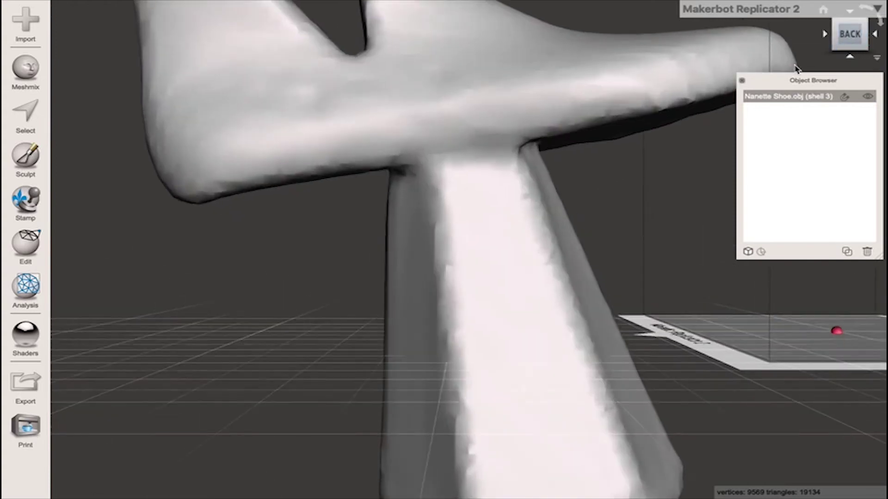
scroll(446, 164, up, 2)
scroll(446, 165, down, 6)
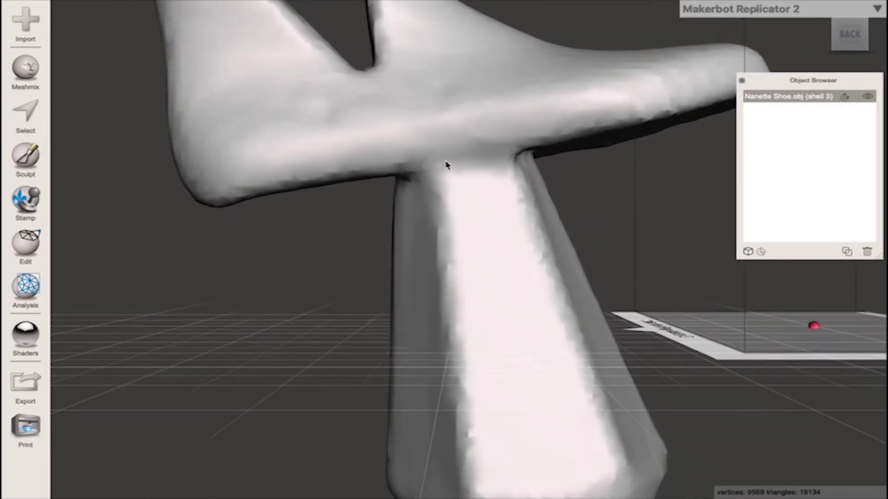
scroll(446, 165, down, 5)
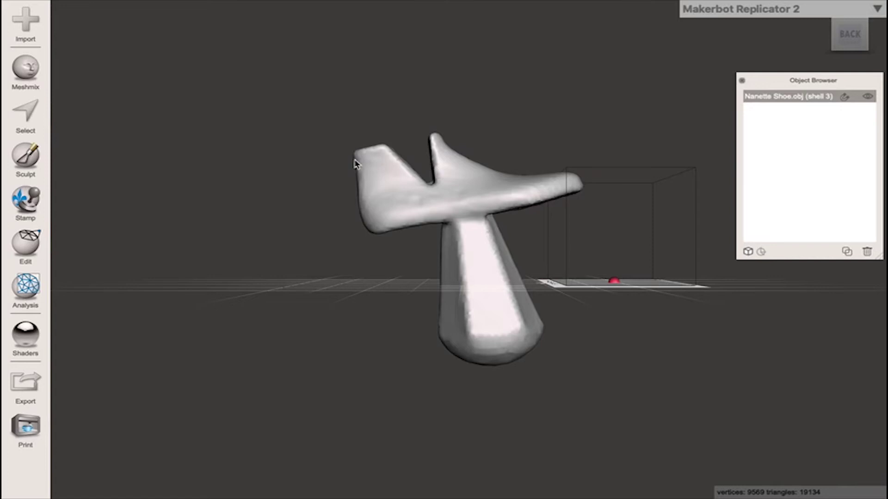
- Transform the shoe shell with a -10° rotation about the X axis and accept
click(26, 246)
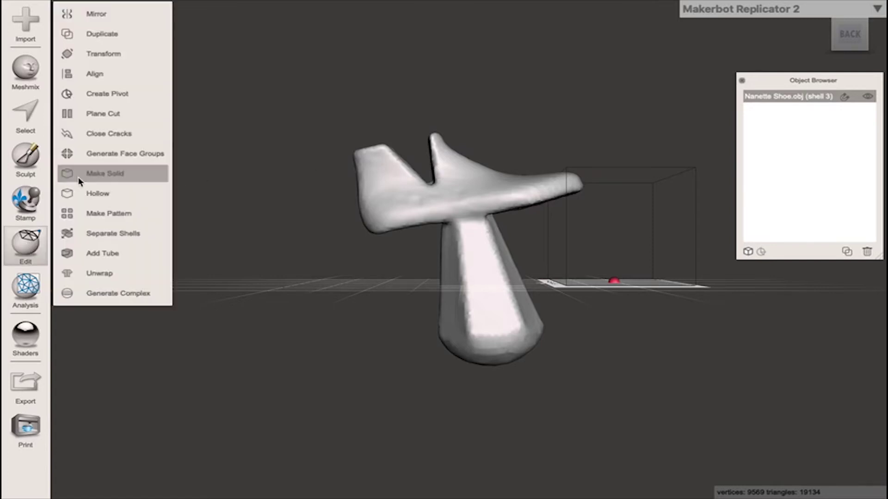
click(130, 59)
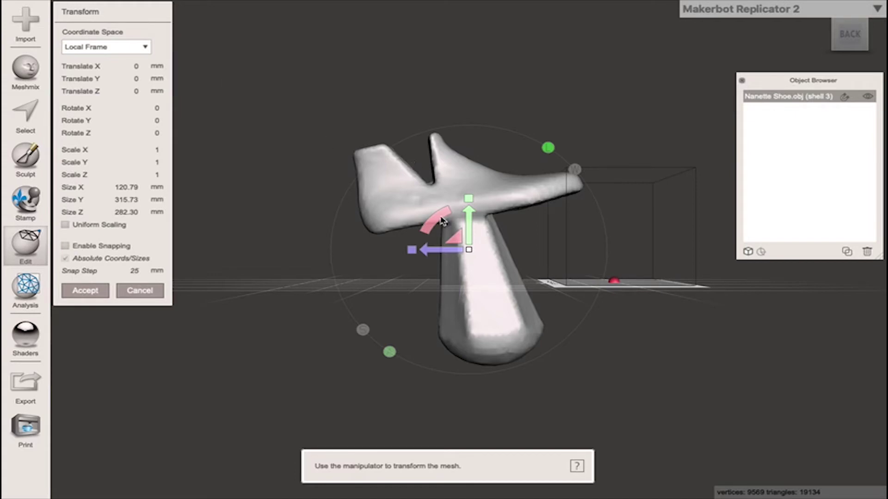
drag(442, 221, 401, 182)
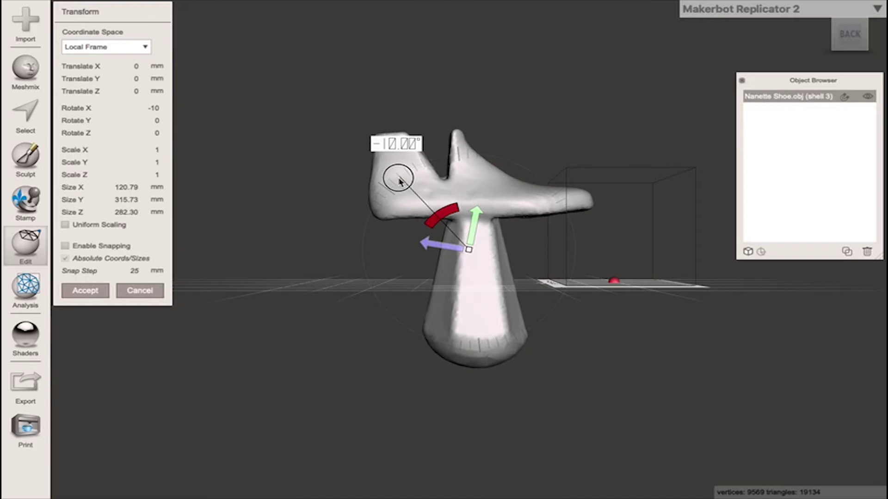
drag(400, 182, 401, 182)
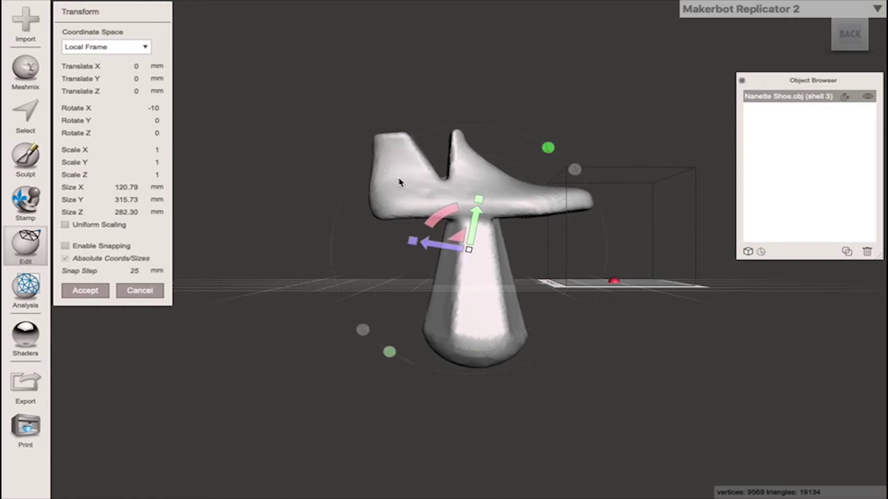
click(84, 290)
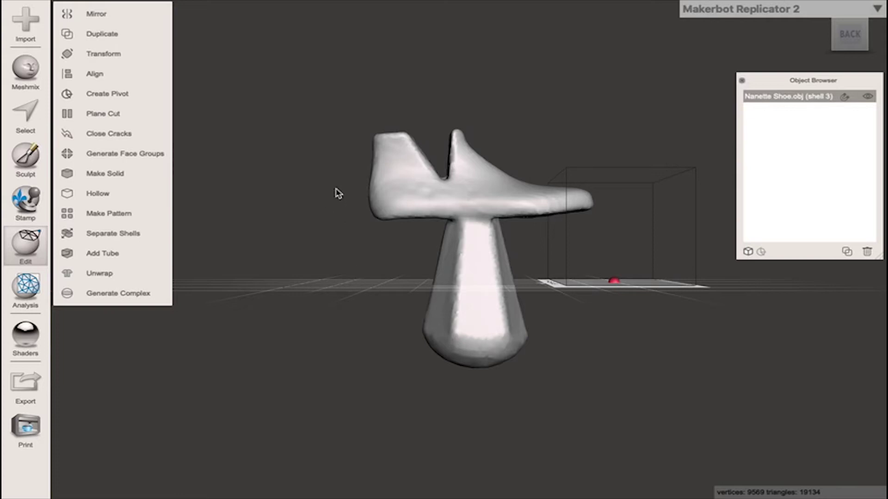
- Start a Plane Cut on the shoe and view it face-on from the back
click(116, 116)
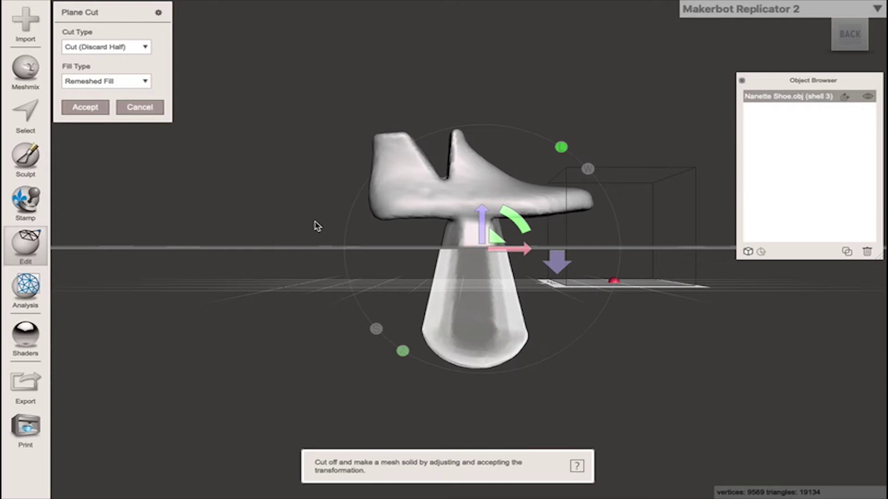
right_drag(311, 190, 402, 272)
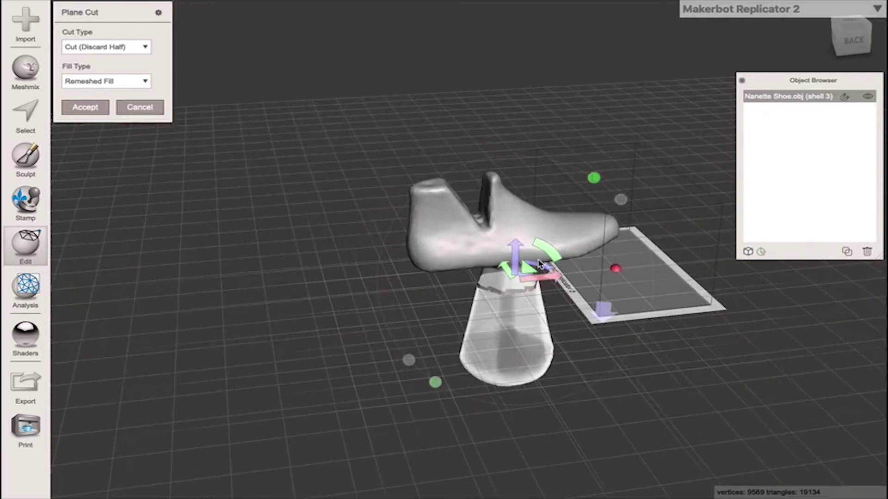
click(853, 39)
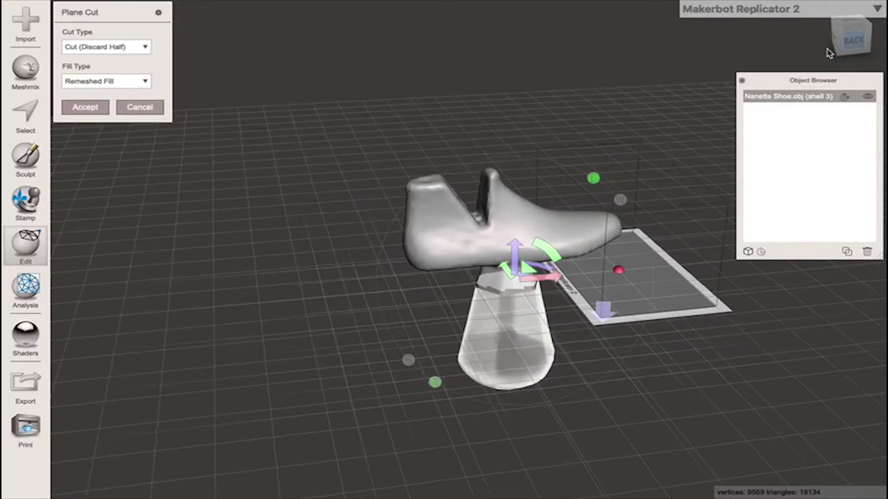
scroll(439, 203, down, 5)
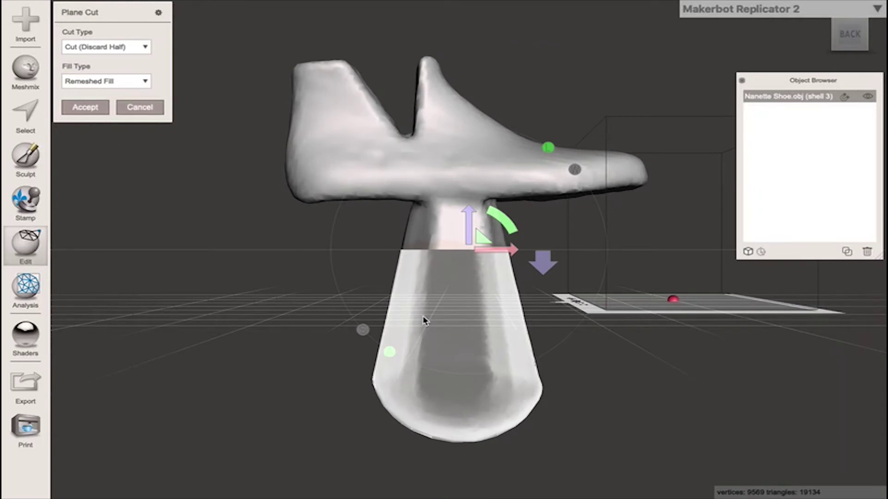
click(542, 267)
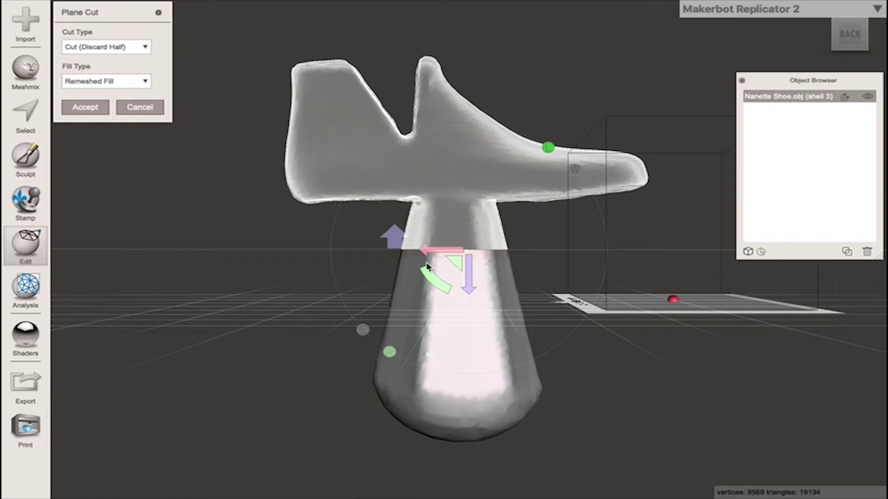
click(400, 238)
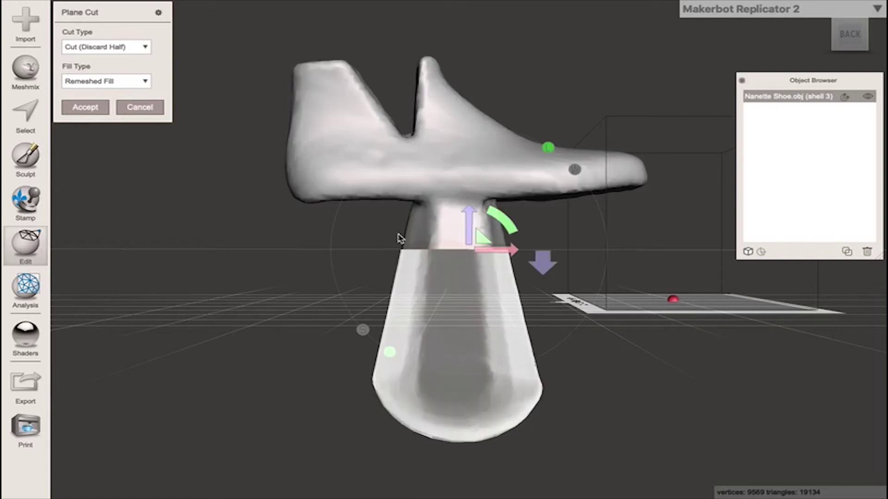
- Position the cut plane at the sole and cut away the stand below
drag(469, 215, 482, 163)
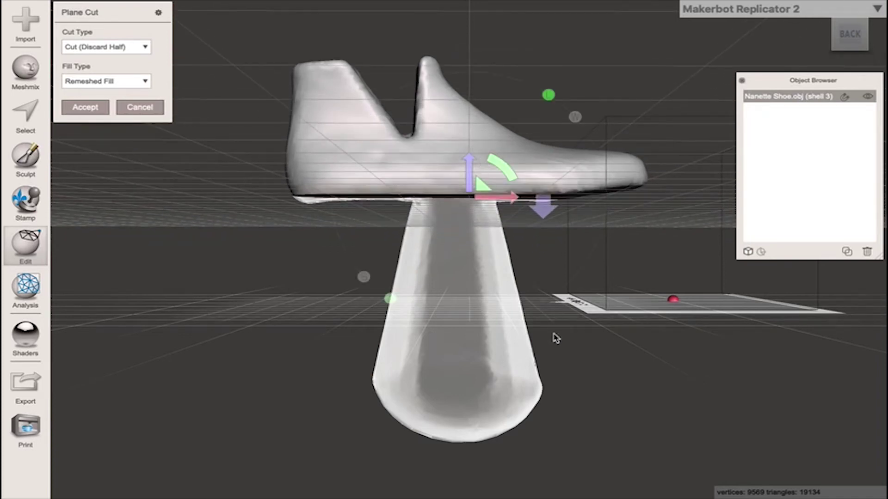
right_drag(585, 368, 567, 250)
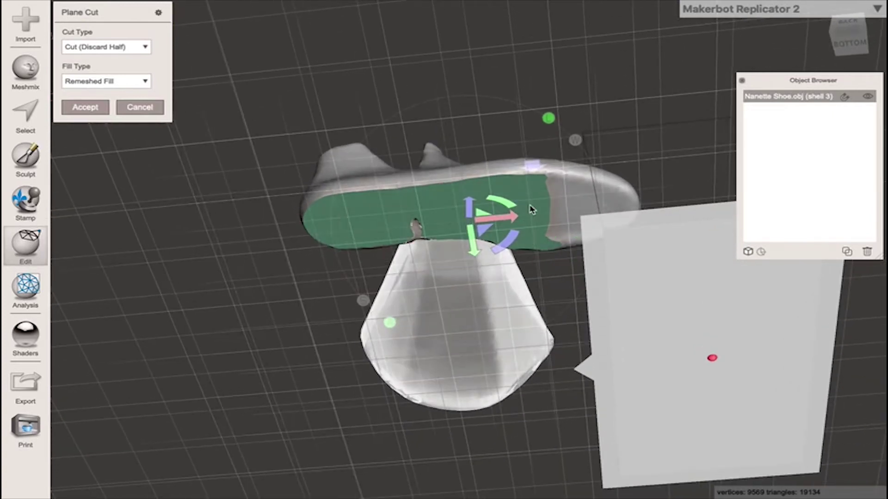
drag(475, 245, 474, 251)
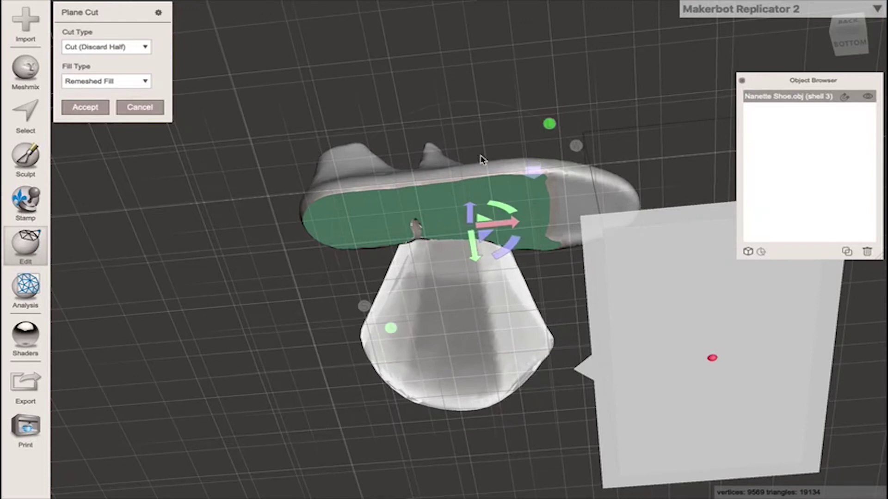
right_drag(481, 160, 479, 191)
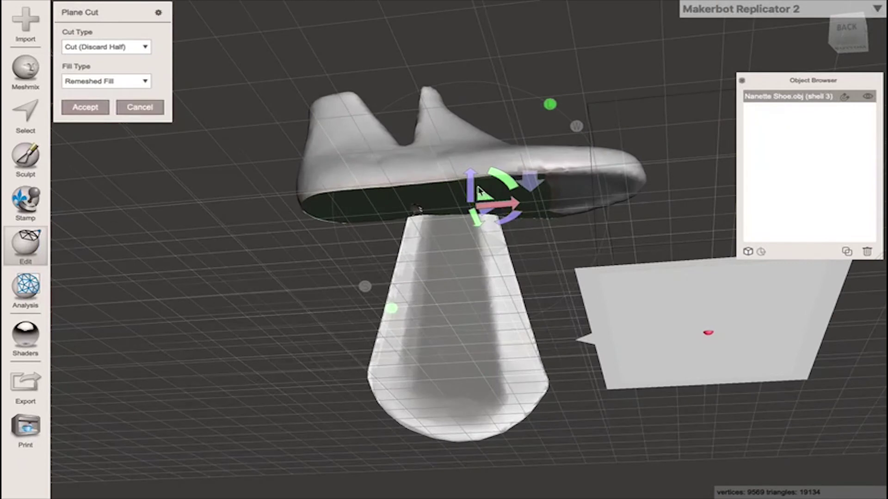
drag(474, 190, 472, 194)
right_drag(471, 194, 409, 221)
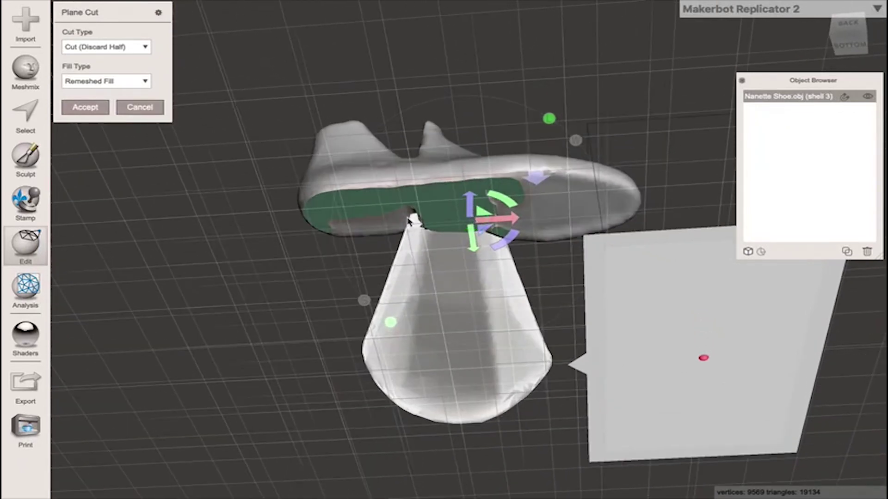
right_drag(440, 185, 422, 272)
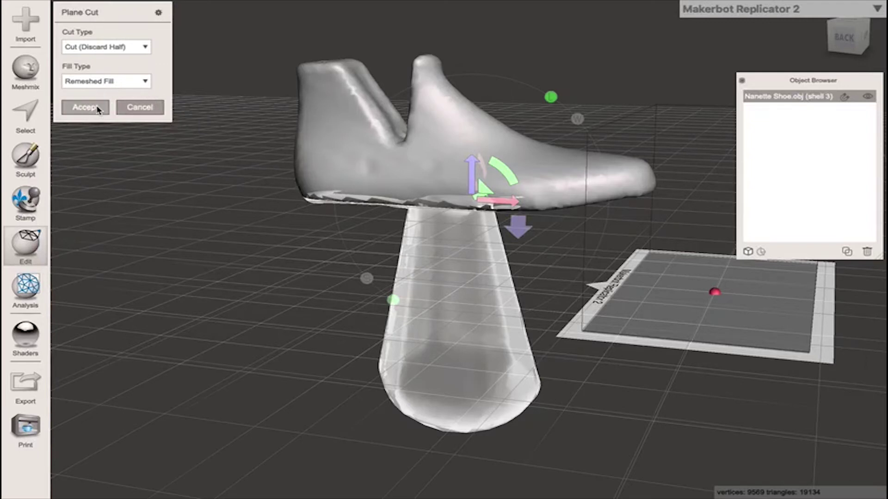
click(85, 107)
- Start a new Plane Cut and align the plane vertically down the shoe's length
right_drag(456, 238, 356, 290)
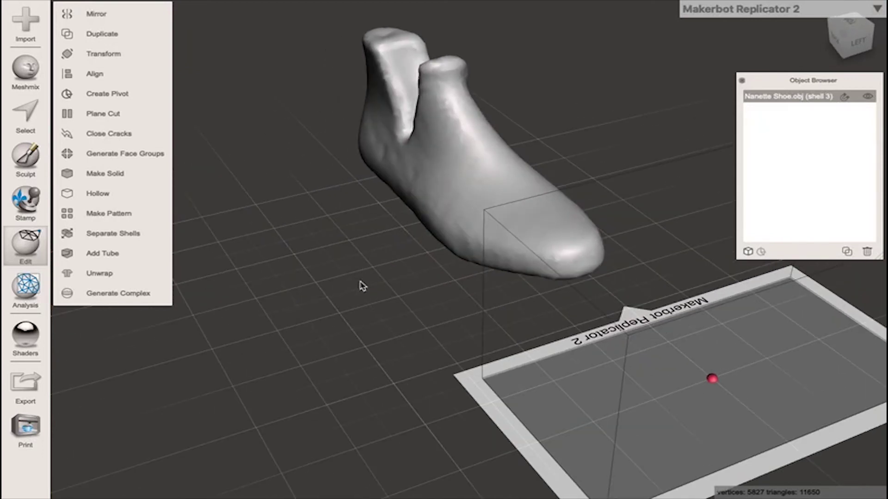
click(119, 114)
right_drag(561, 152, 492, 117)
drag(494, 113, 553, 193)
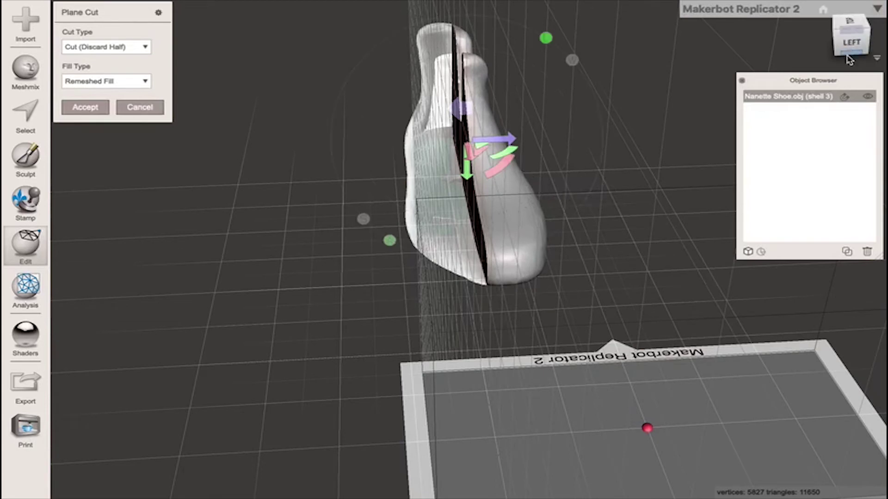
click(852, 27)
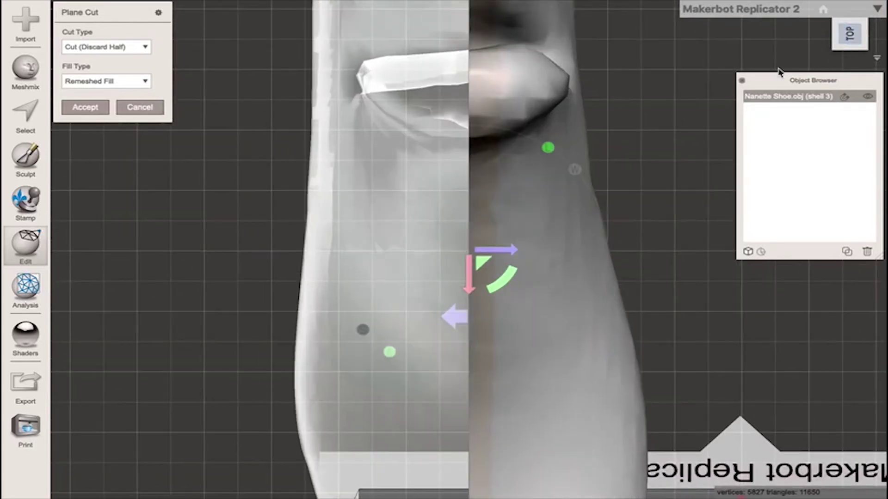
scroll(613, 185, down, 10)
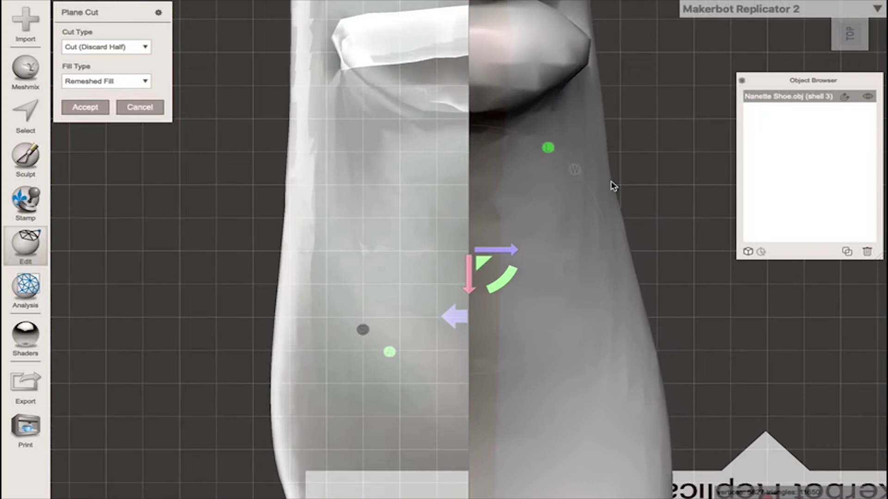
scroll(489, 259, up, 4)
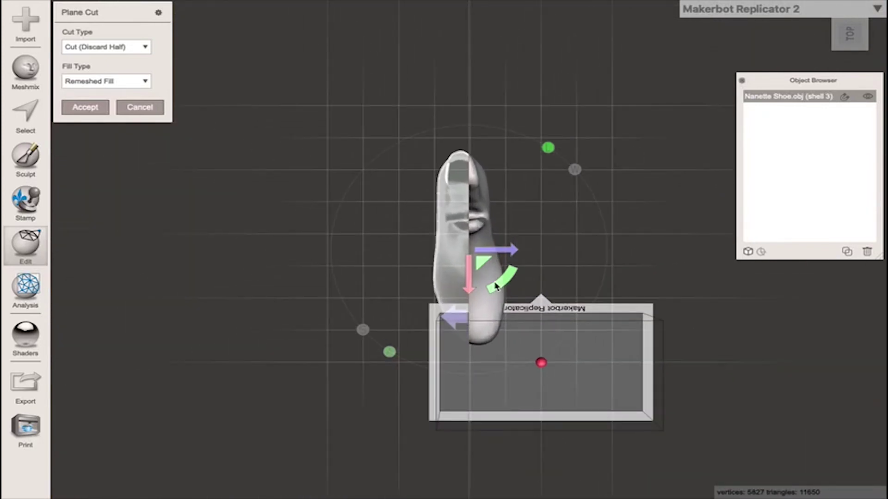
drag(496, 287, 503, 288)
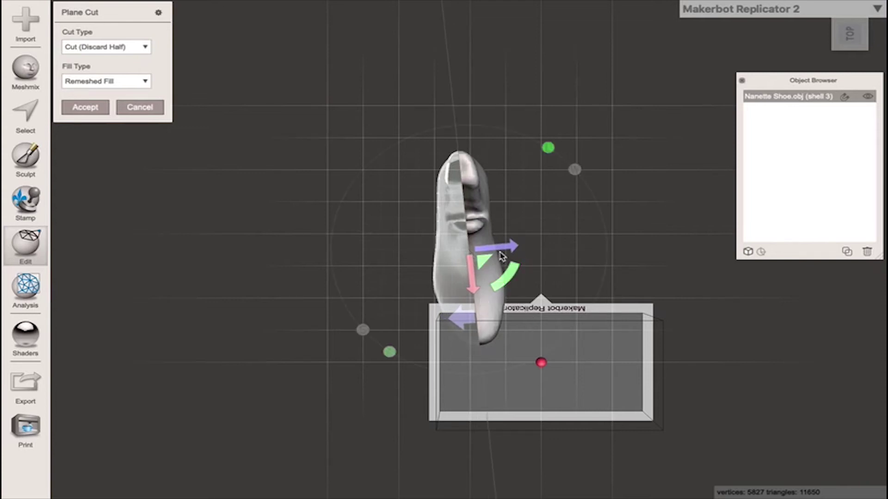
drag(501, 257, 503, 253)
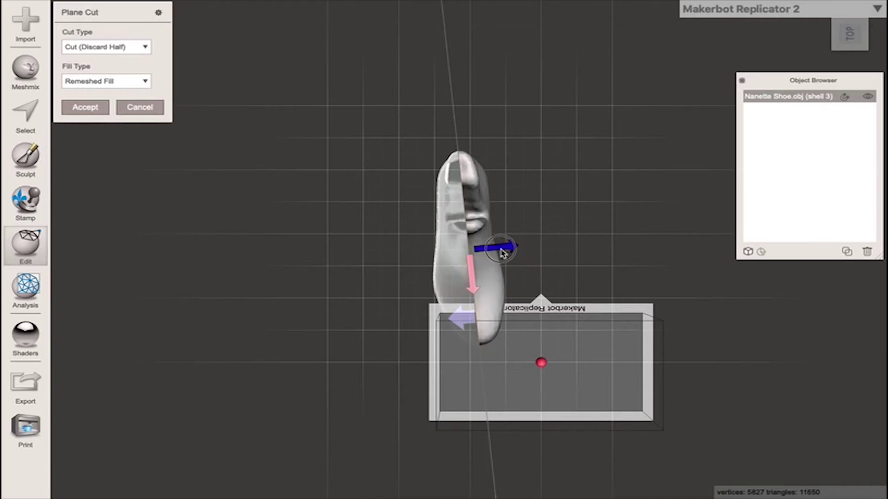
drag(504, 253, 503, 253)
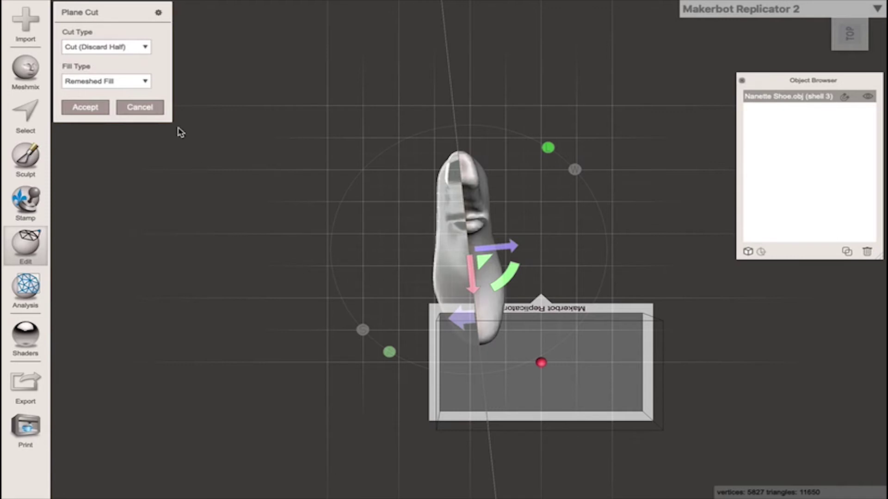
- Slice the last with Cut Type Slice (Keep Both)
click(145, 48)
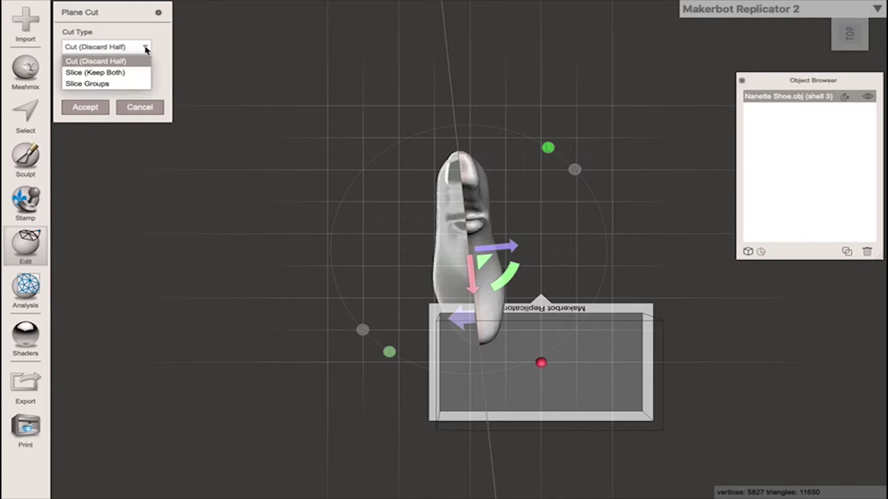
click(132, 74)
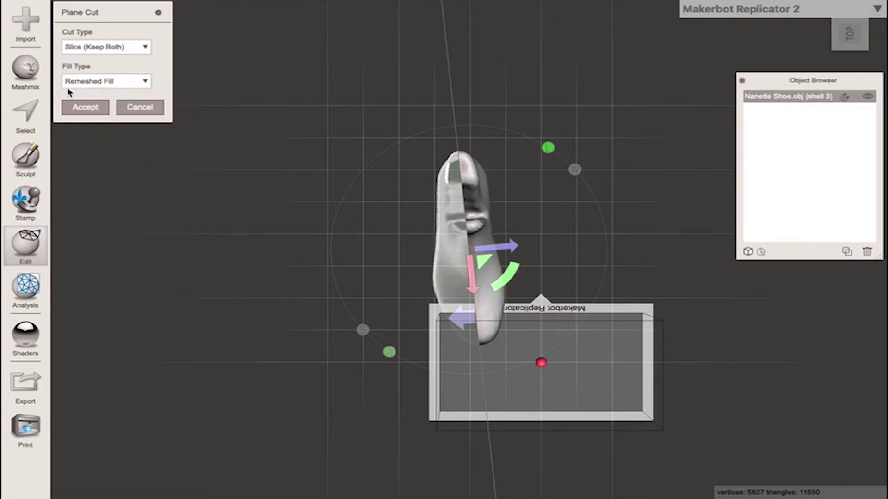
click(89, 111)
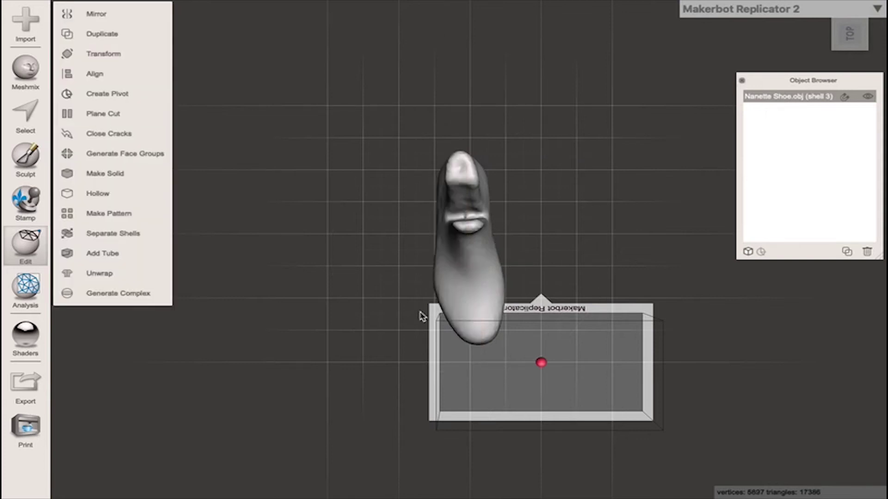
- Separate the sliced last into two shells, 3_1 and 3_2
mouse_move(421, 311)
middle_down()
mouse_move(428, 286)
mouse_move(425, 321)
middle_up()
right_drag(426, 321, 491, 231)
scroll(493, 298, up, 5)
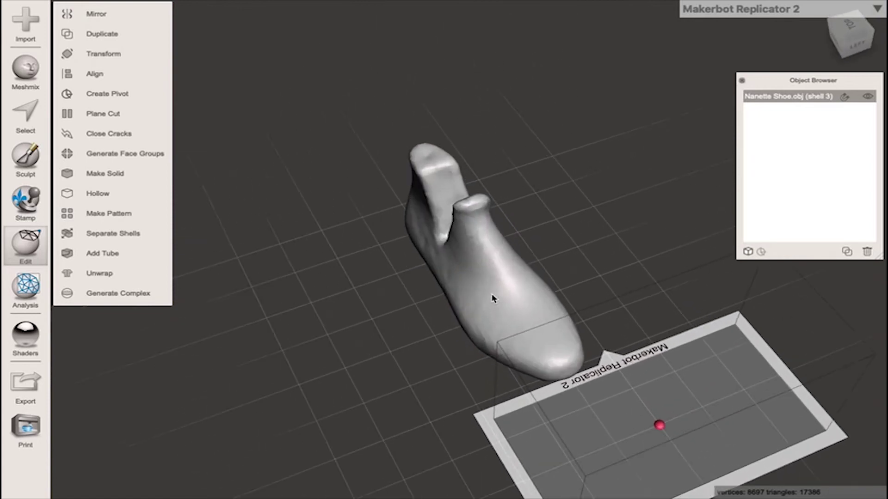
scroll(493, 298, up, 2)
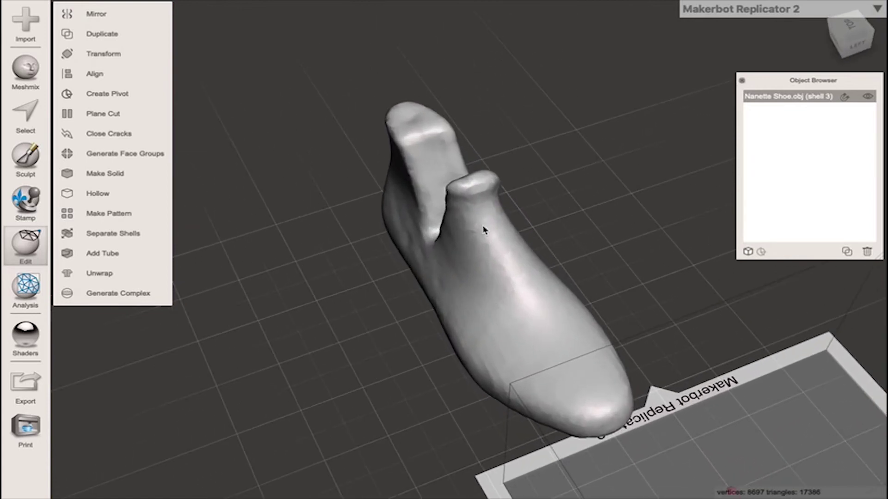
click(106, 235)
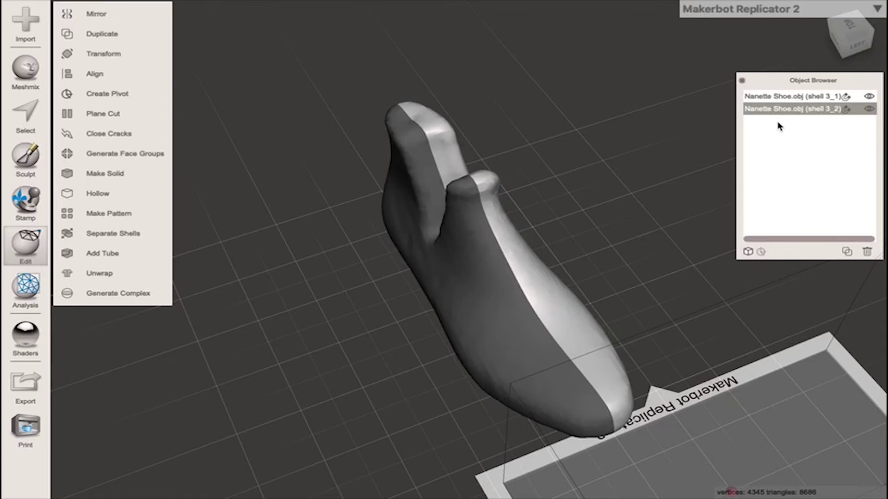
- Hide shell 3_2 and select shell 3_1
click(868, 110)
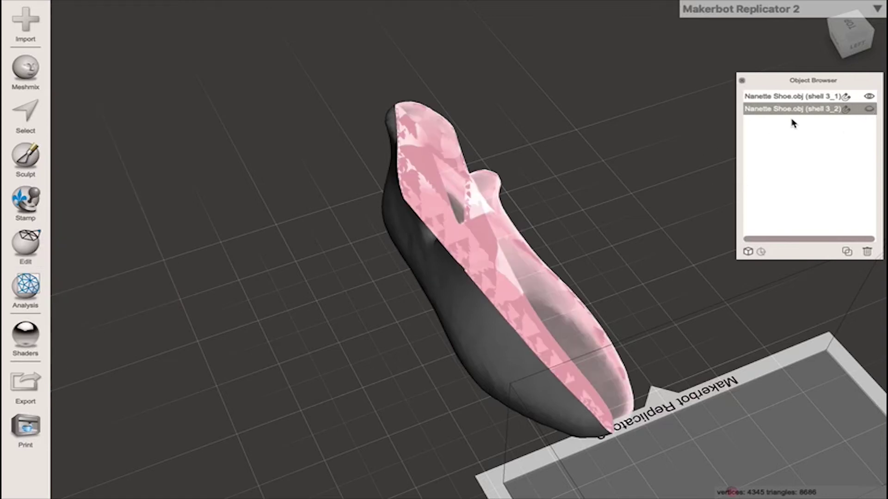
click(789, 98)
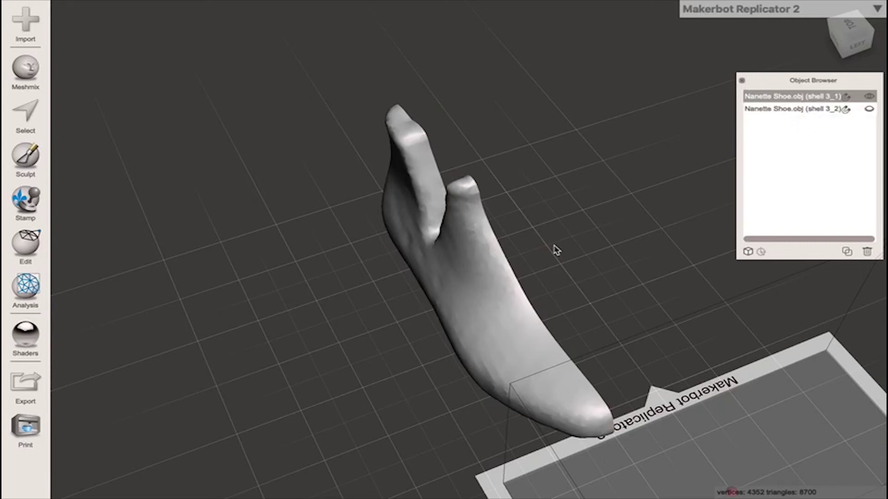
right_drag(557, 250, 648, 211)
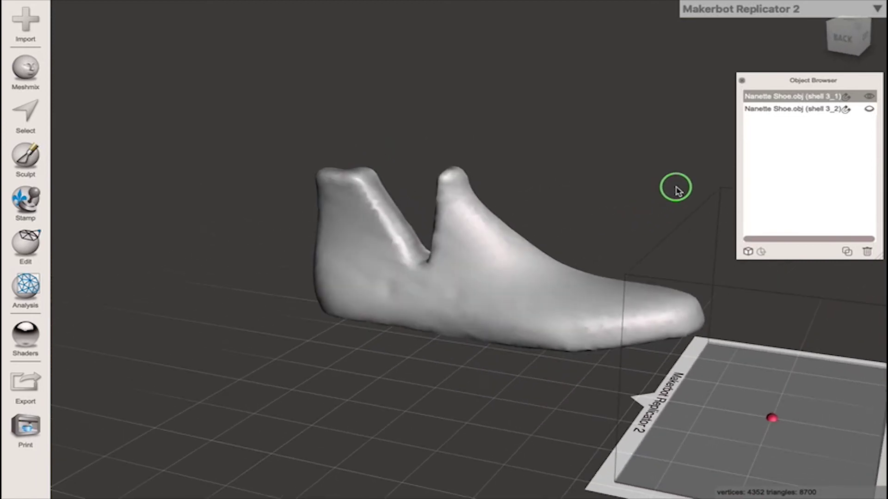
right_drag(676, 189, 498, 174)
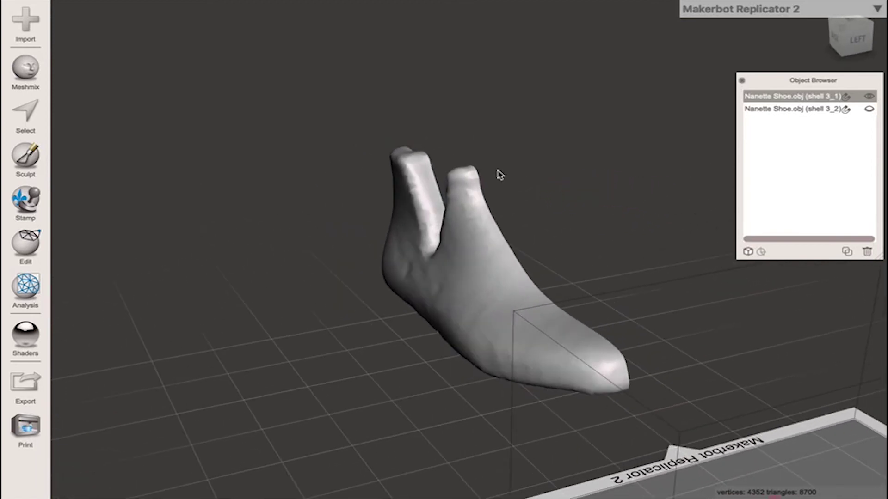
- Export the visible half, shell 3_1, as an STL file
mouse_move(45, 4)
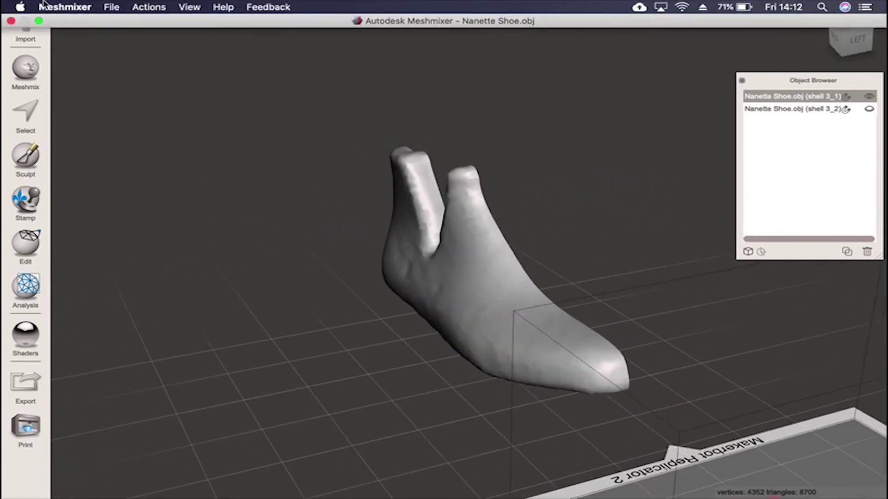
click(116, 8)
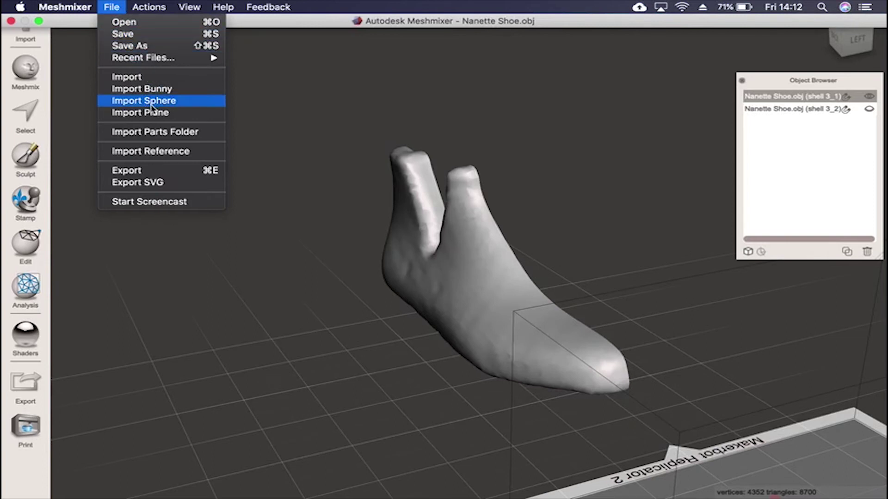
click(165, 172)
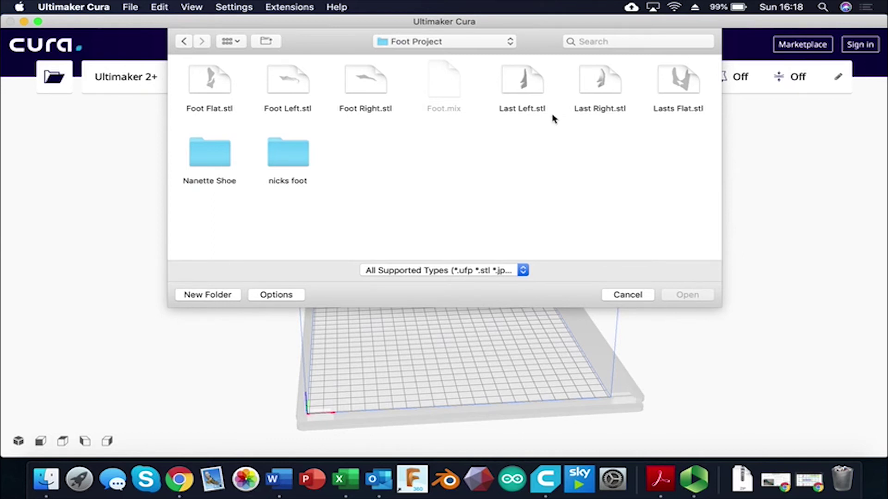
- Open Last Left.stl and Last Right.stl and move the right last onto the build plate
drag(520, 141, 618, 84)
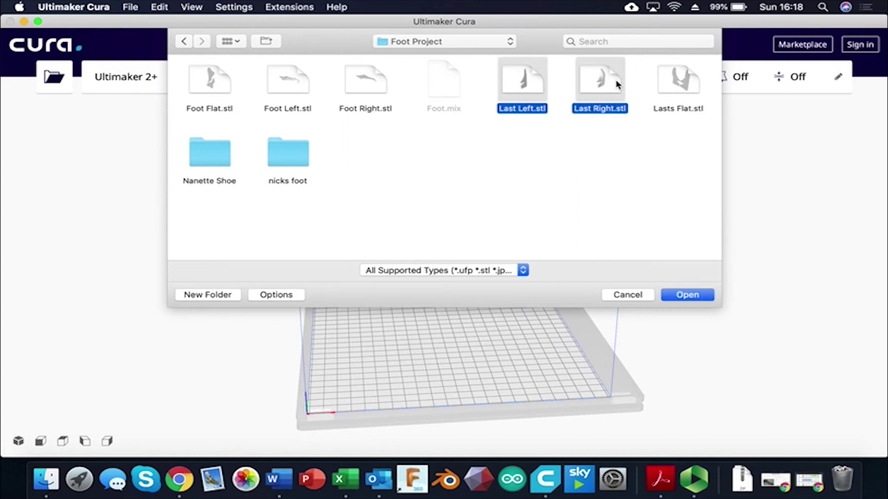
click(681, 297)
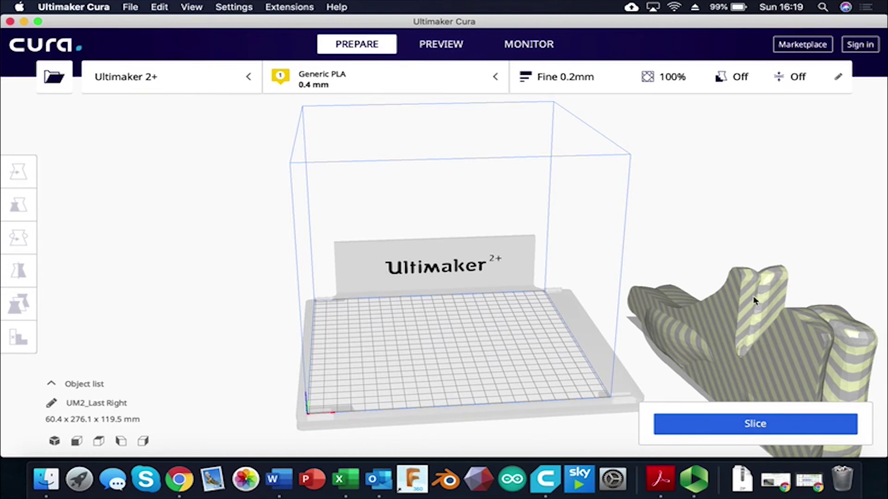
click(738, 309)
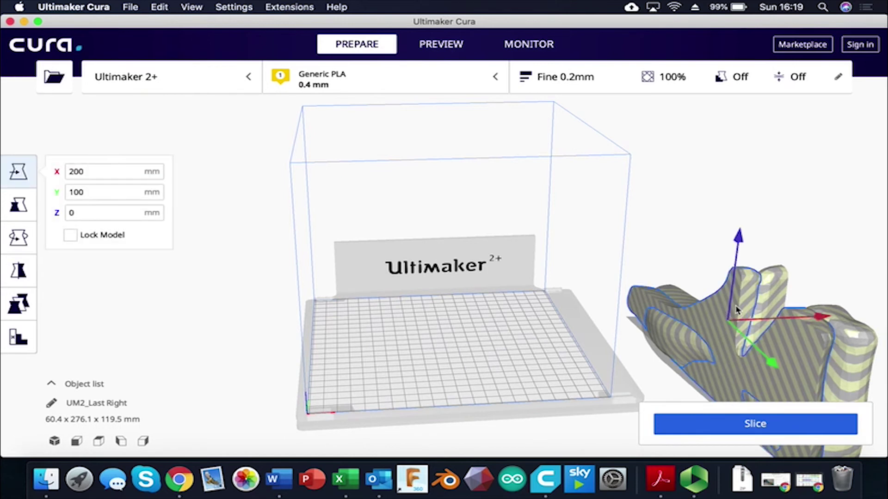
drag(806, 316, 629, 316)
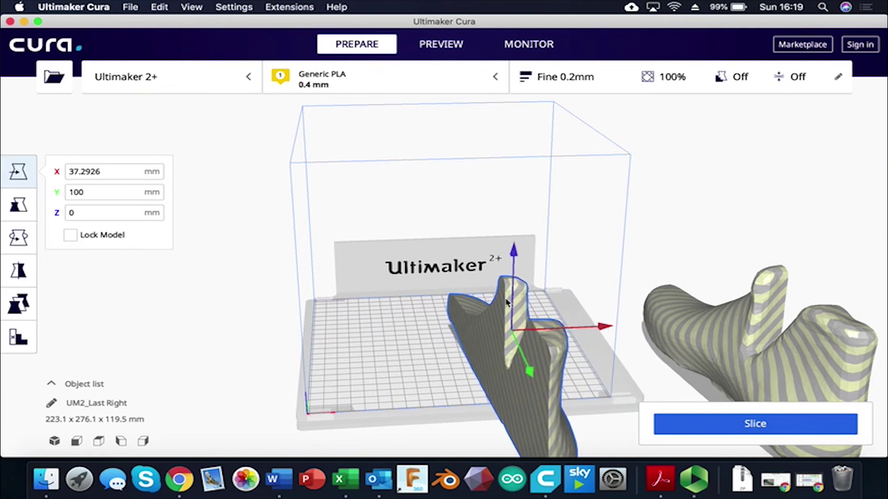
right_drag(580, 278, 493, 284)
middle_drag(492, 284, 508, 236)
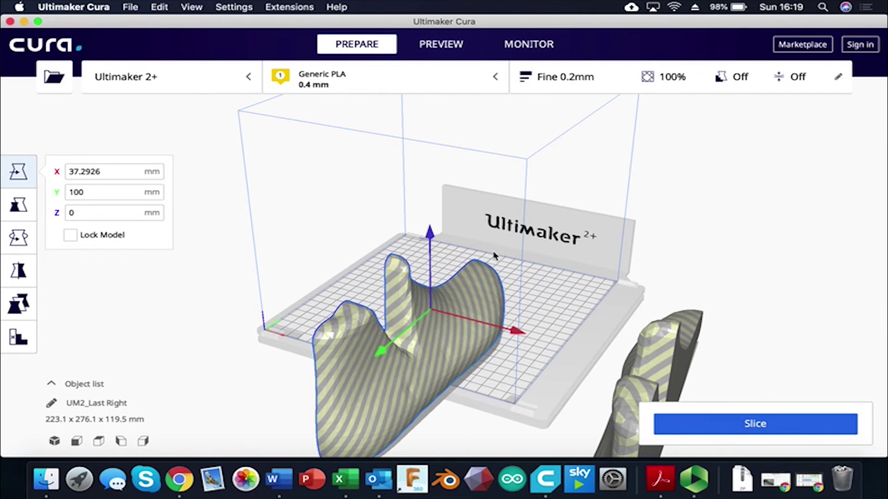
- Drag UM2_Last Right along the Y axis to 88.4848 mm
mouse_move(498, 248)
right_down()
mouse_move(590, 255)
mouse_move(578, 270)
mouse_move(507, 248)
mouse_move(449, 250)
mouse_move(523, 224)
mouse_move(509, 251)
right_up()
scroll(508, 253, up, 2)
scroll(508, 253, down, 3)
scroll(505, 252, up, 3)
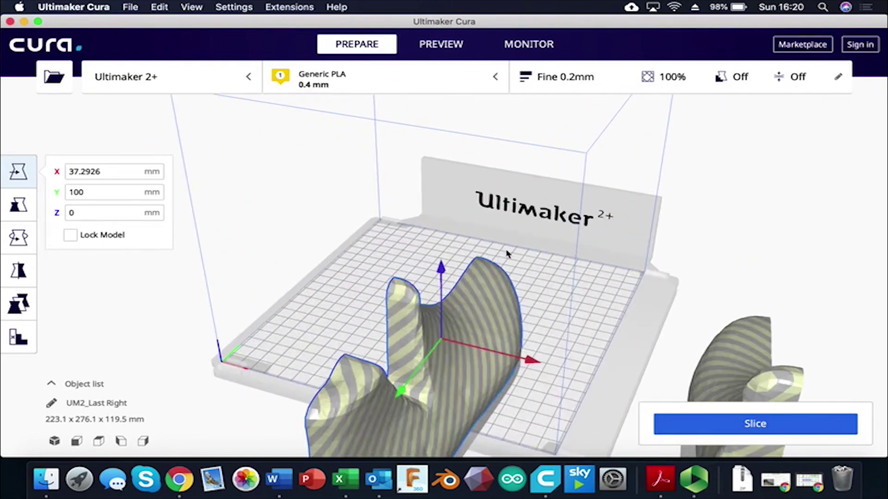
scroll(490, 259, down, 1)
right_drag(503, 242, 575, 198)
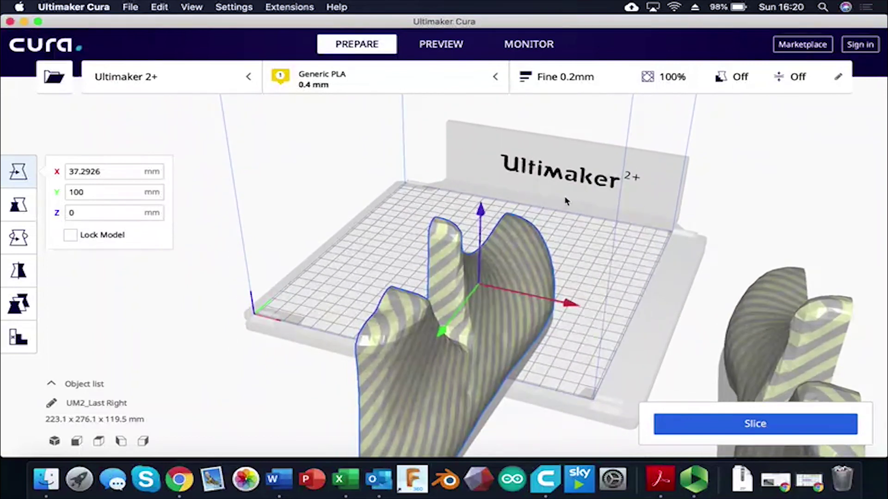
scroll(502, 231, up, 2)
scroll(501, 231, down, 3)
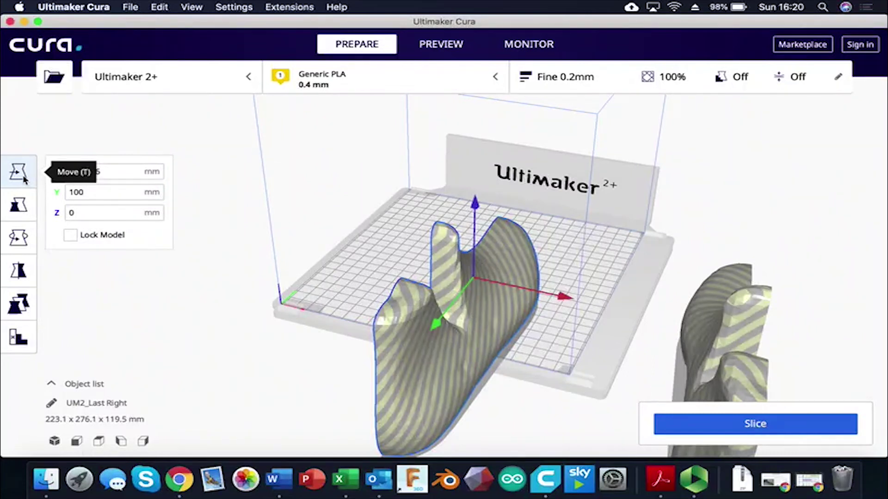
click(436, 325)
drag(437, 325, 467, 313)
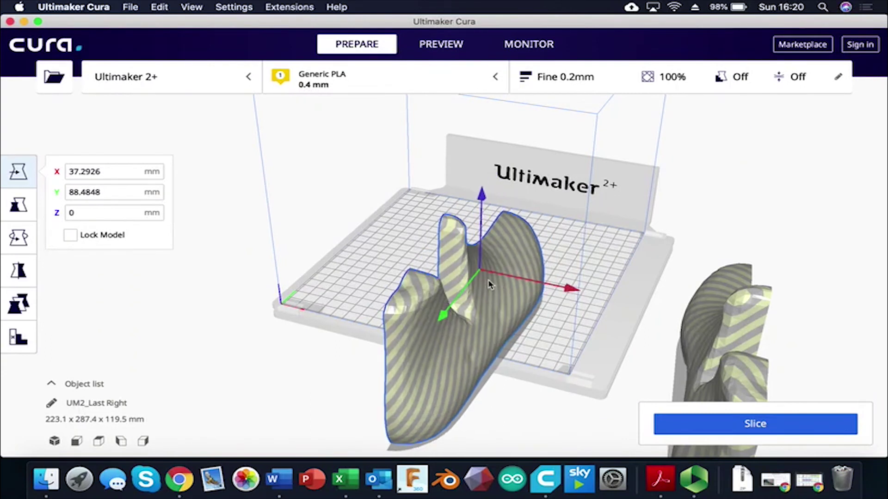
- Tip the right last half about 45° and lay it flat
click(23, 239)
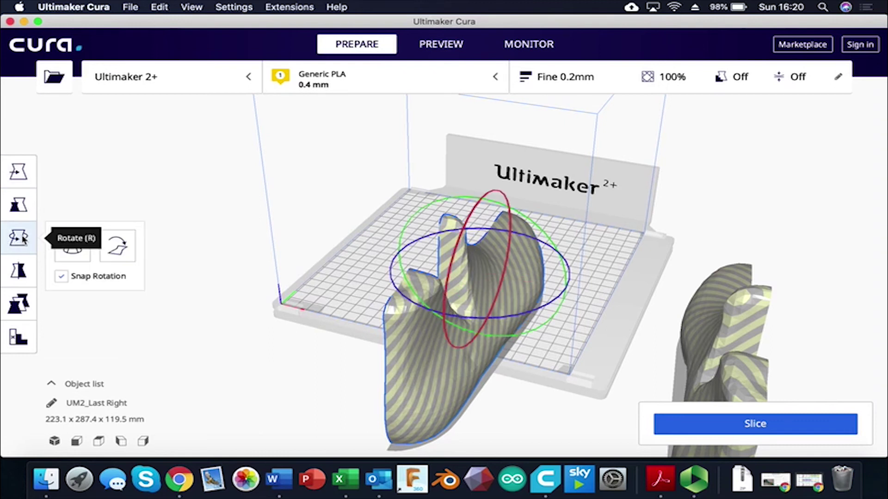
right_drag(561, 323, 536, 237)
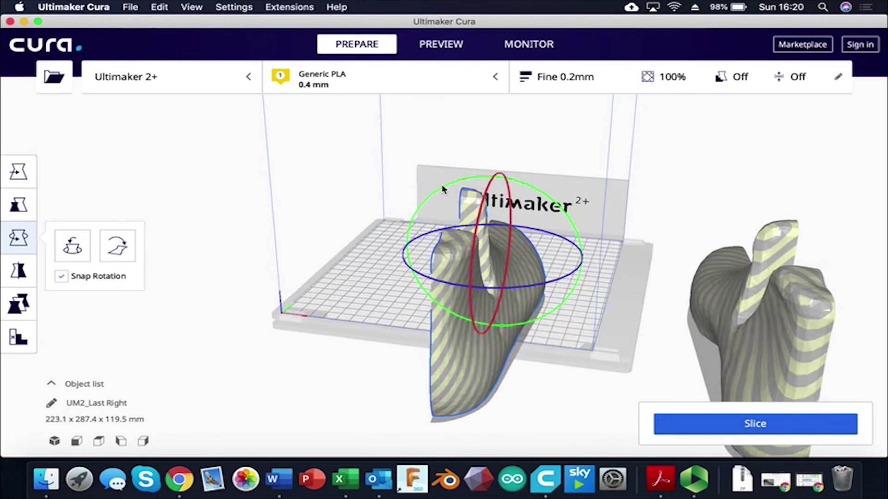
drag(443, 188, 388, 331)
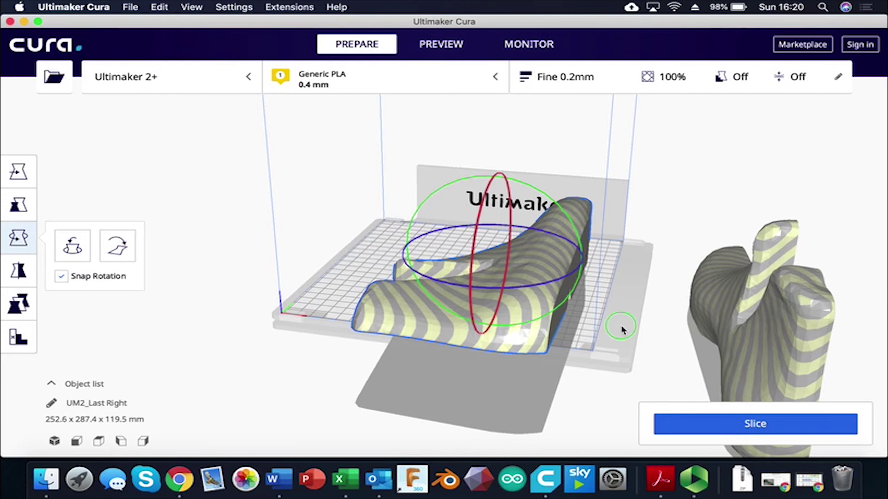
right_drag(624, 331, 544, 299)
scroll(602, 299, down, 5)
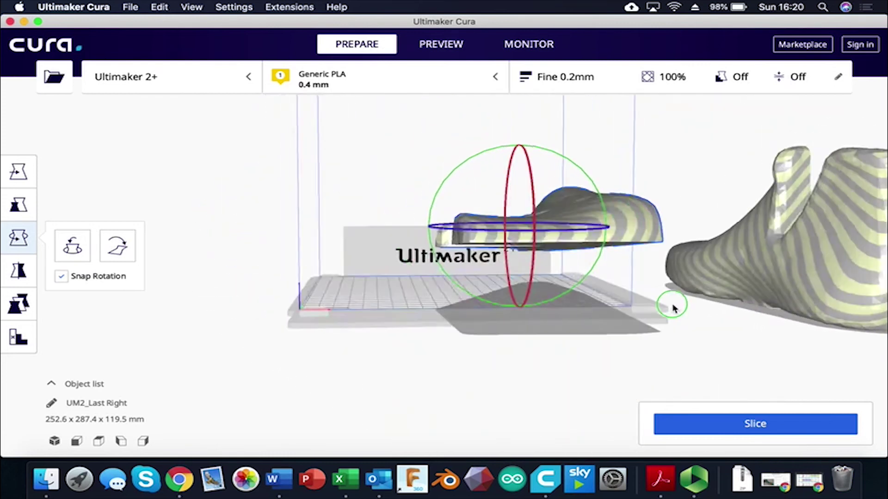
scroll(673, 307, up, 2)
right_drag(672, 306, 658, 323)
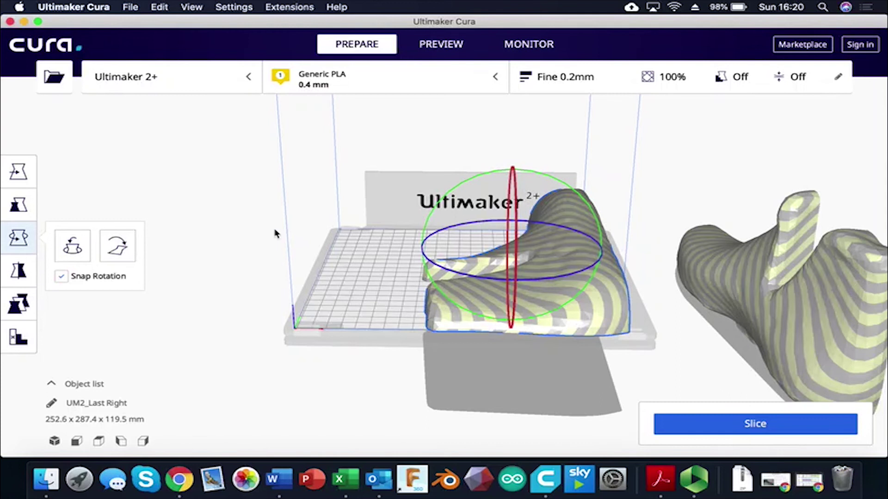
click(121, 252)
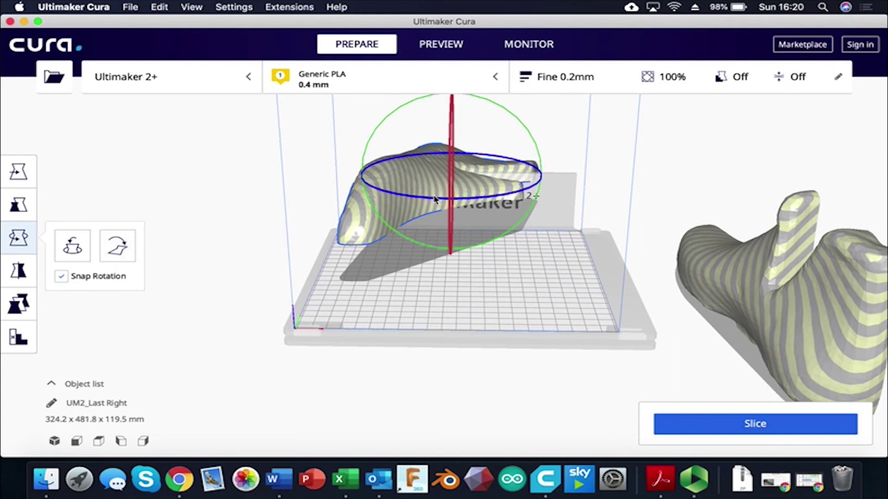
right_drag(563, 230, 525, 226)
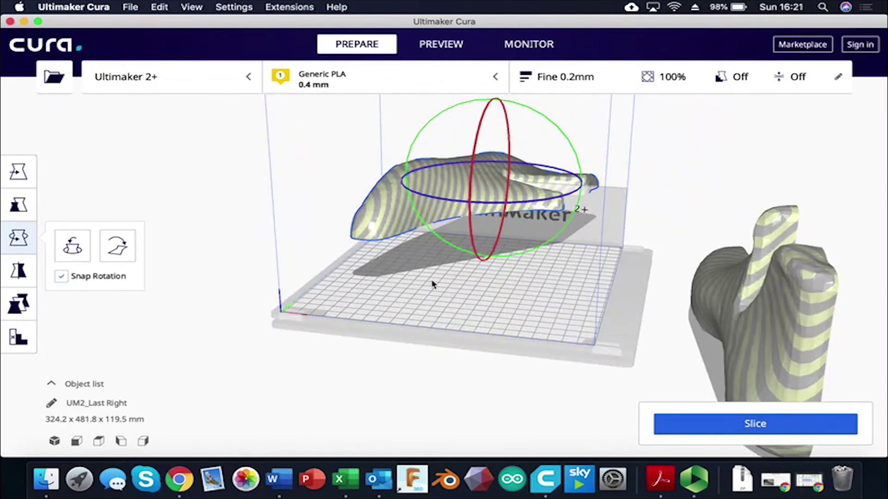
- Set the last half's Z position to 0
click(25, 178)
drag(105, 212, 54, 211)
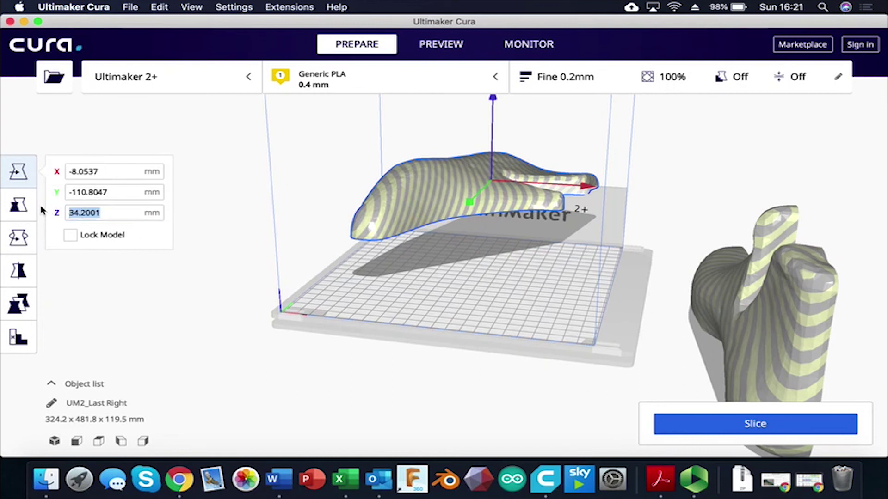
text(0)
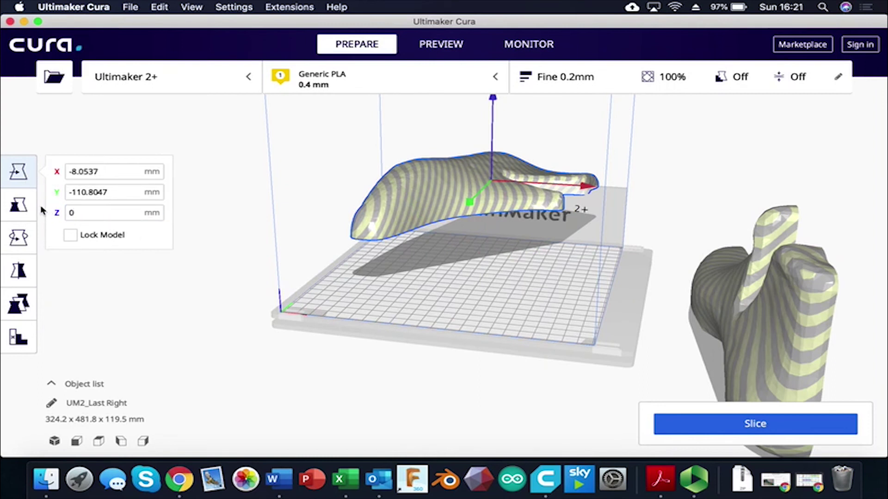
key(Return)
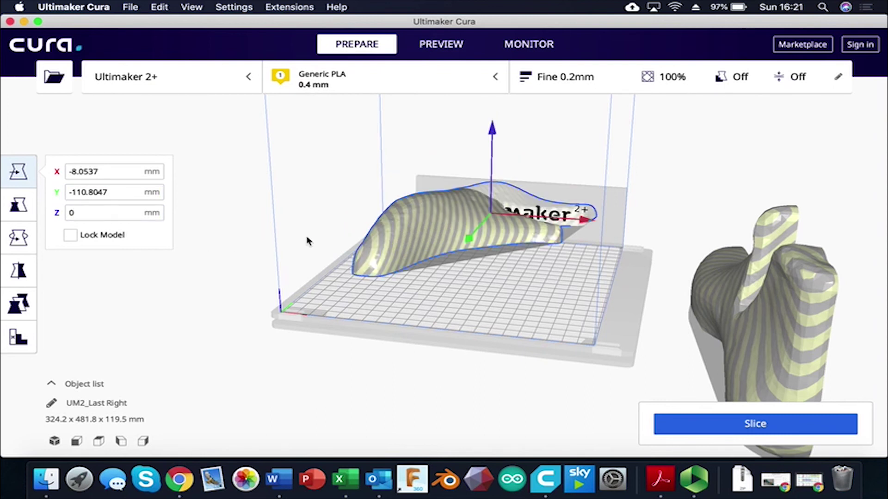
- Bring the flat half forward to Y 16.716 and rotate the right half -75° onto its side
drag(468, 239, 425, 284)
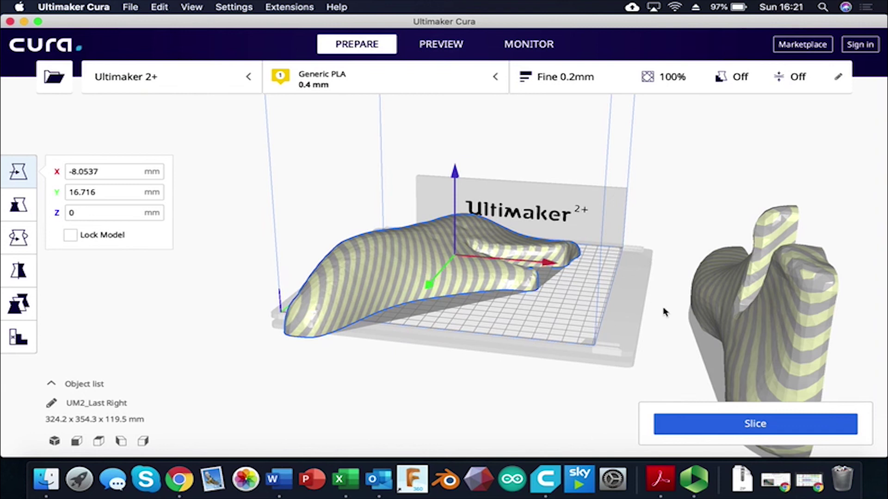
click(726, 286)
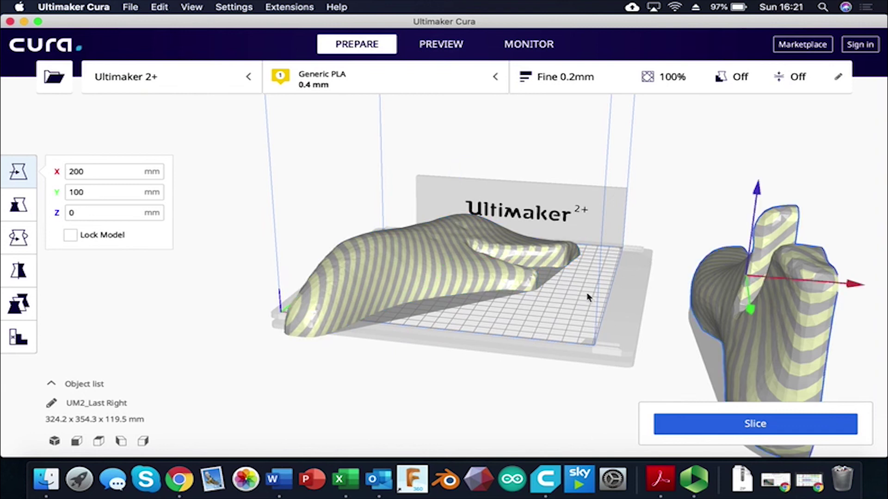
click(18, 237)
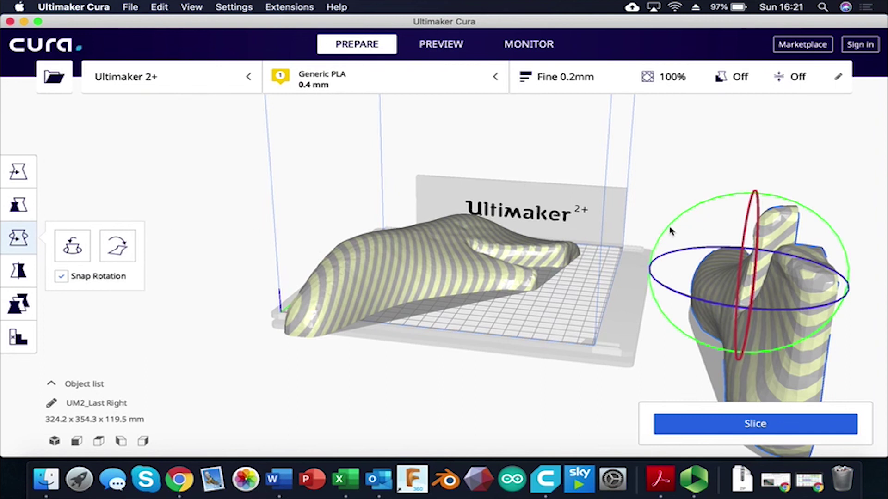
drag(670, 224, 823, 255)
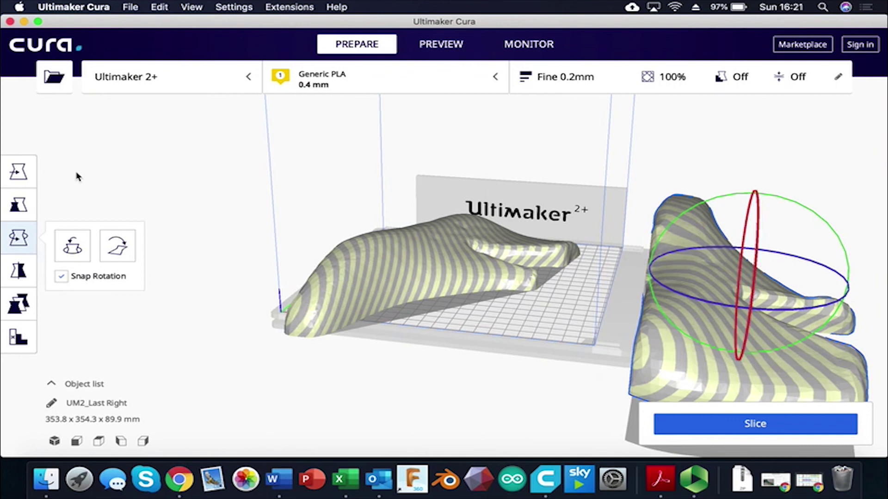
- Set the right half's Z to 0 and clear the selection
click(30, 171)
click(119, 212)
key(super+a)
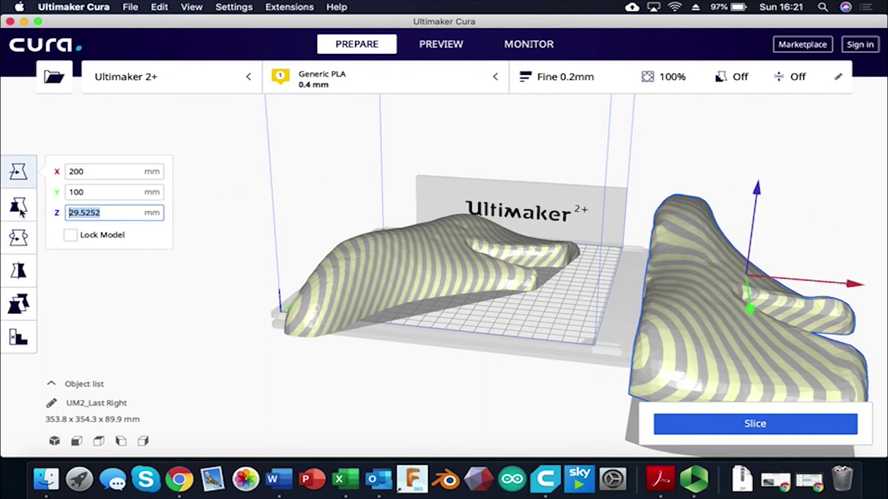
text(0)
key(Return)
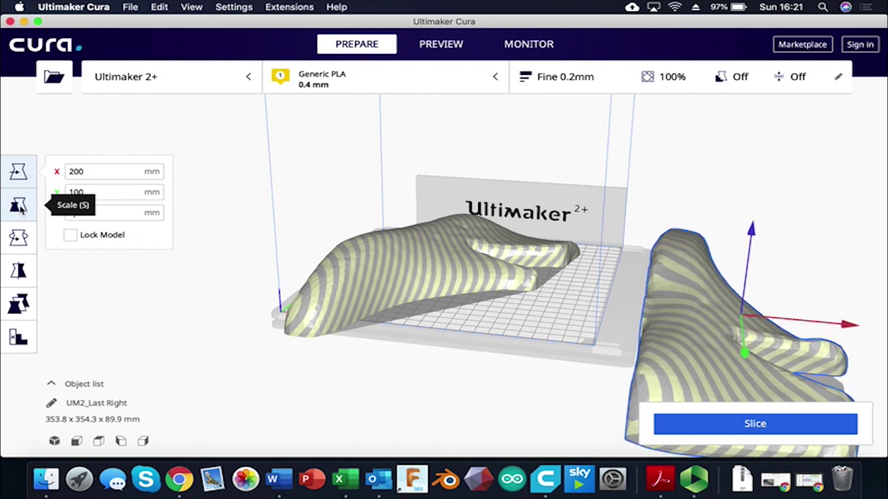
click(231, 245)
- Slide the right last half left to X 131.7619 mm, next to the other half
scroll(553, 193, up, 5)
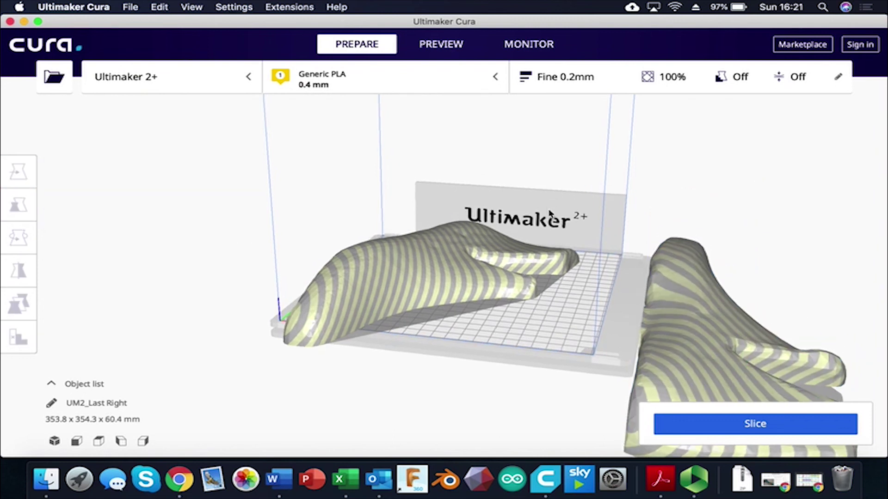
scroll(549, 226, down, 3)
mouse_move(549, 226)
right_down()
mouse_move(571, 188)
mouse_move(555, 236)
right_up()
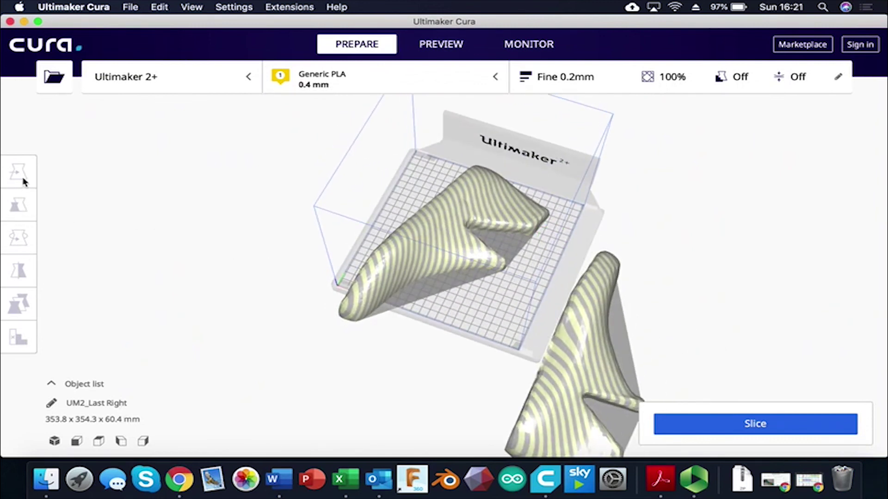
click(531, 372)
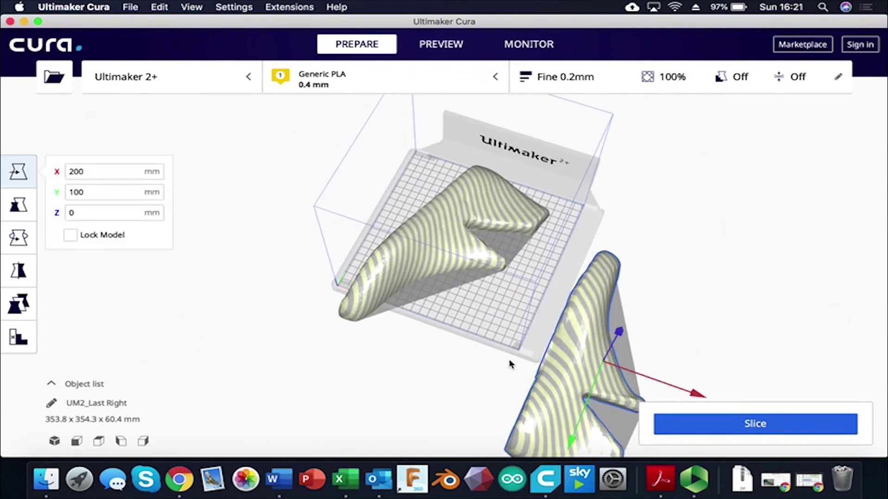
click(667, 386)
click(598, 381)
drag(683, 393, 626, 371)
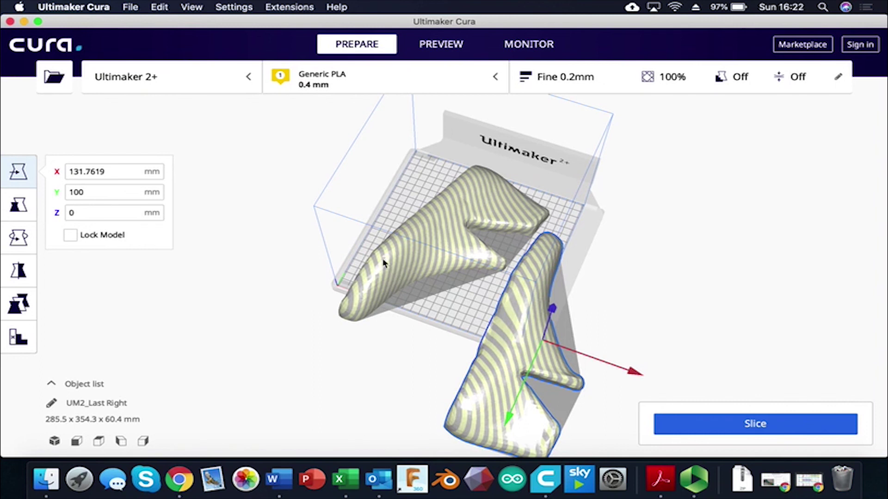
click(130, 8)
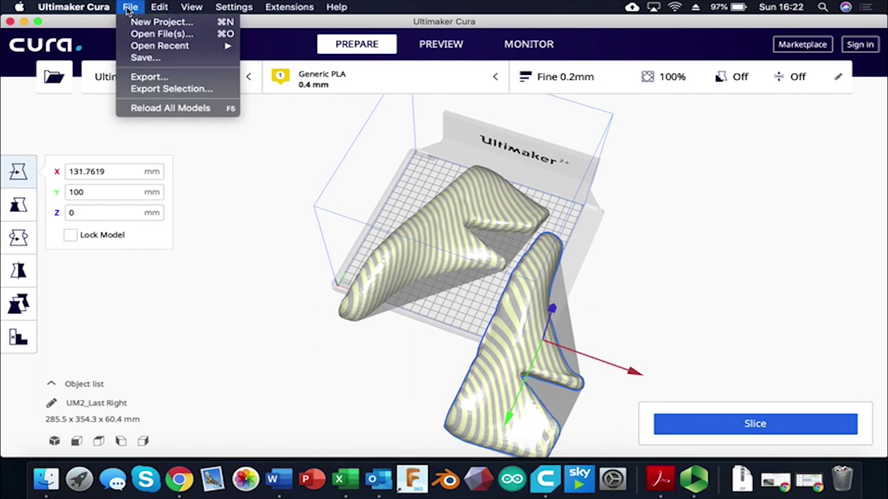
- Set up an STL File (ASCII) export named 'Flat Lasts' in the Foot Project folder
click(172, 77)
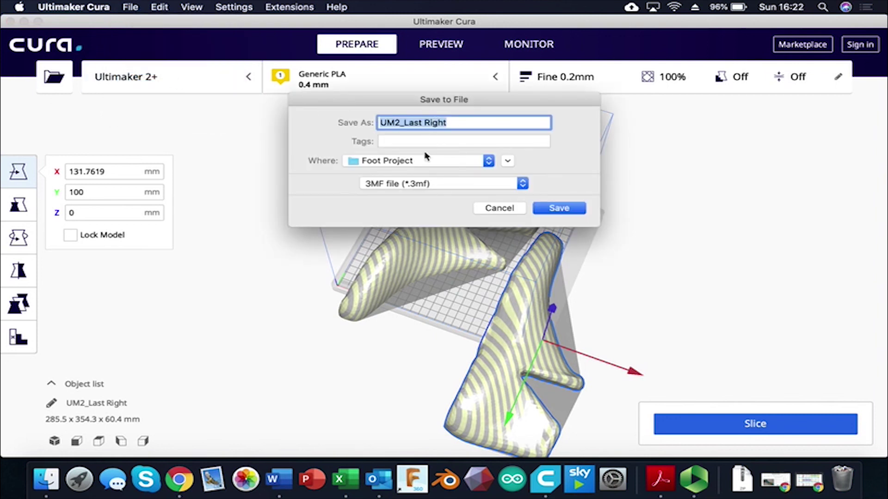
click(523, 190)
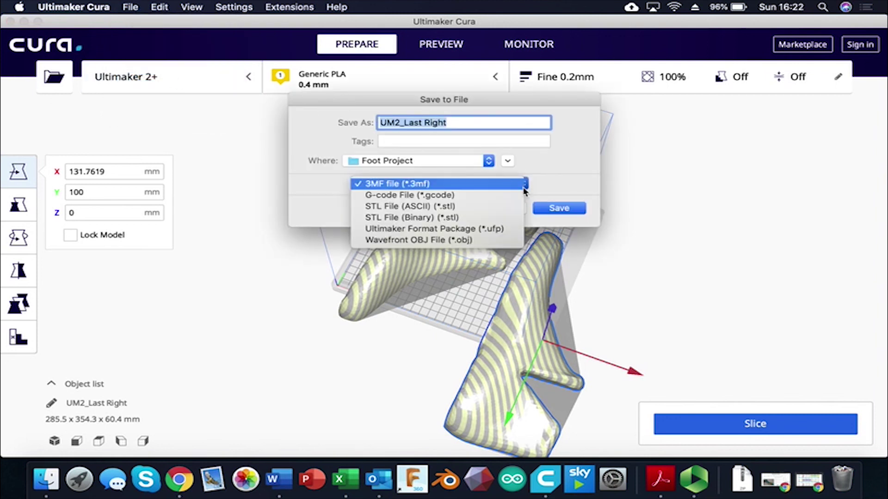
click(473, 209)
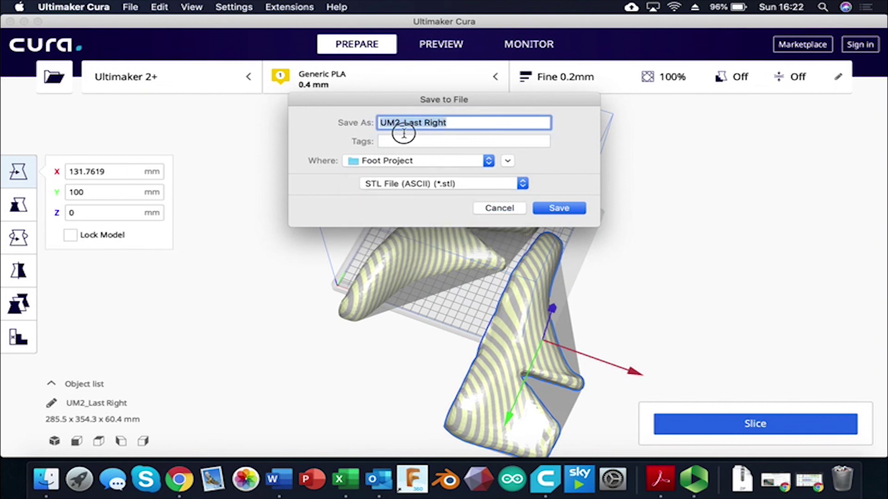
text(Flat)
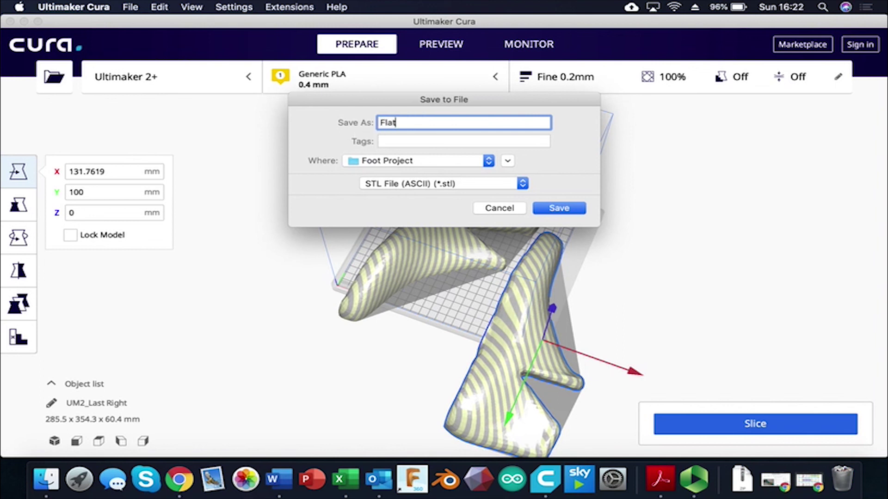
text( Lasts)
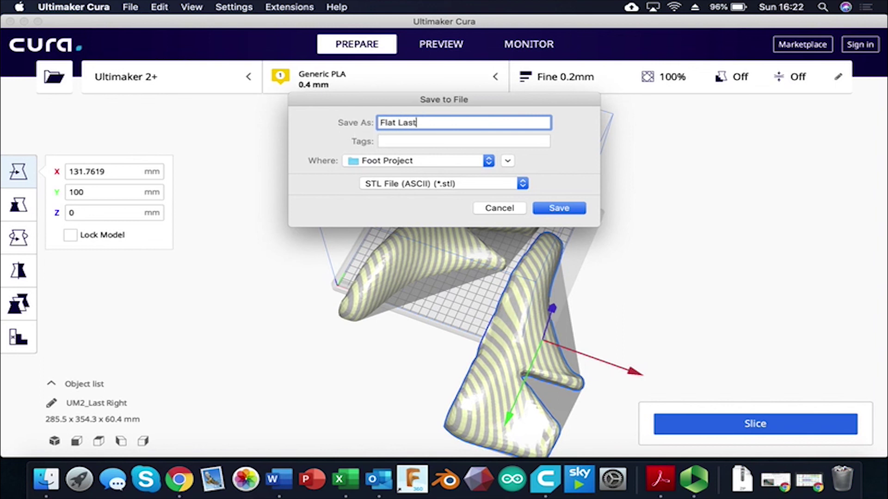